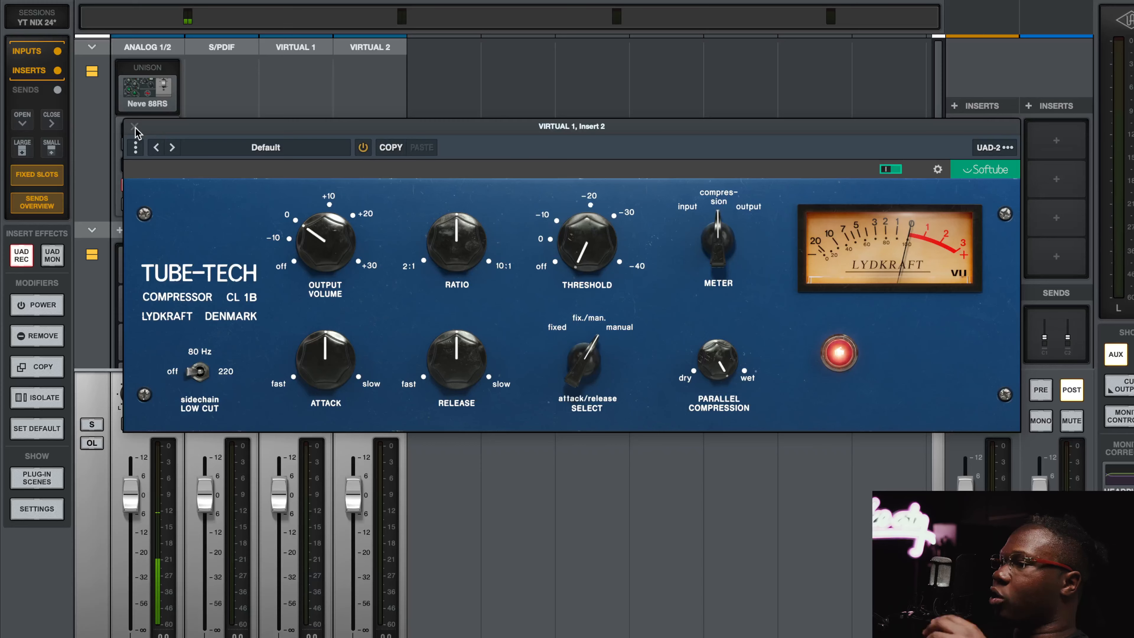
Close the Tube-Tech CL 1B compressor and open the API Vision channel strip on the S/PDIF channel, with its full panel in view
click(135, 130)
mouse_move(290, 355)
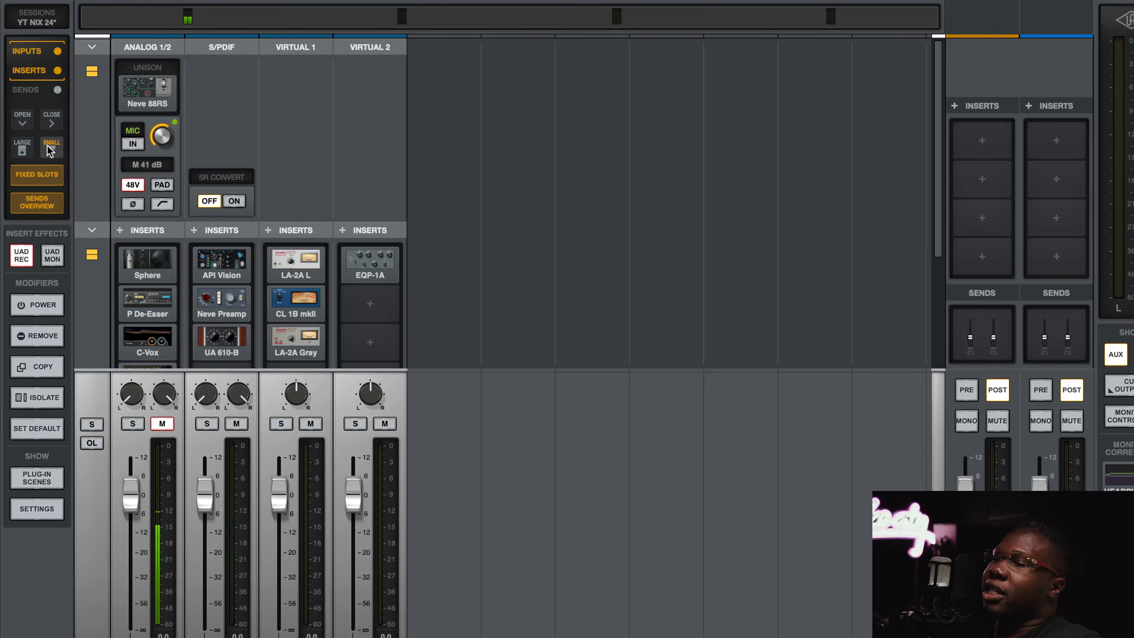
mouse_move(147, 83)
mouse_move(305, 277)
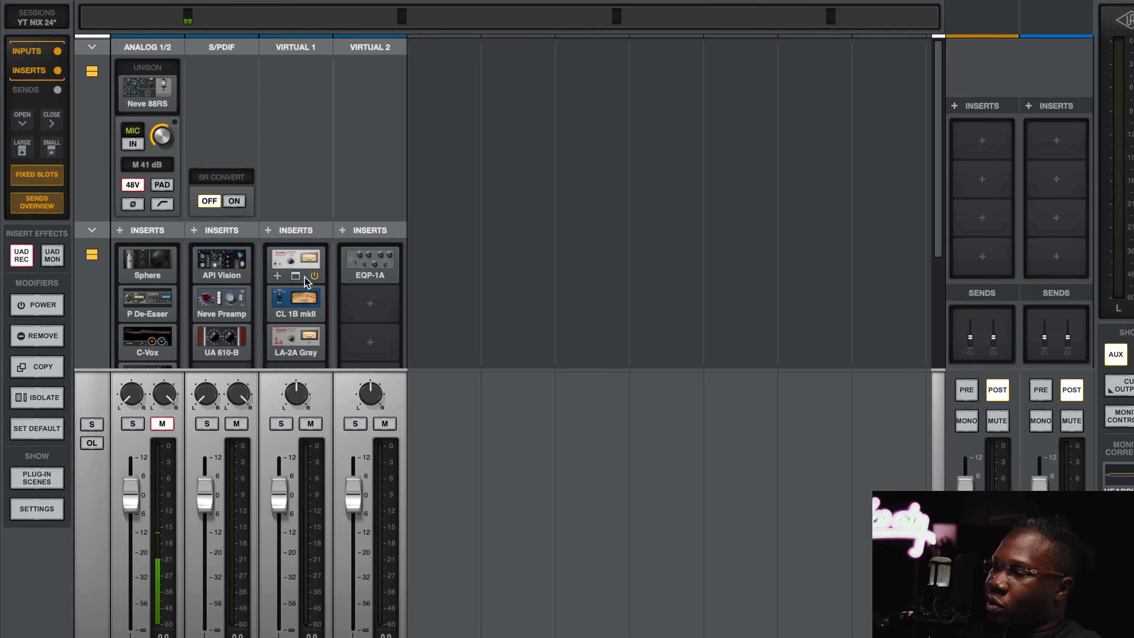
click(244, 259)
mouse_move(137, 92)
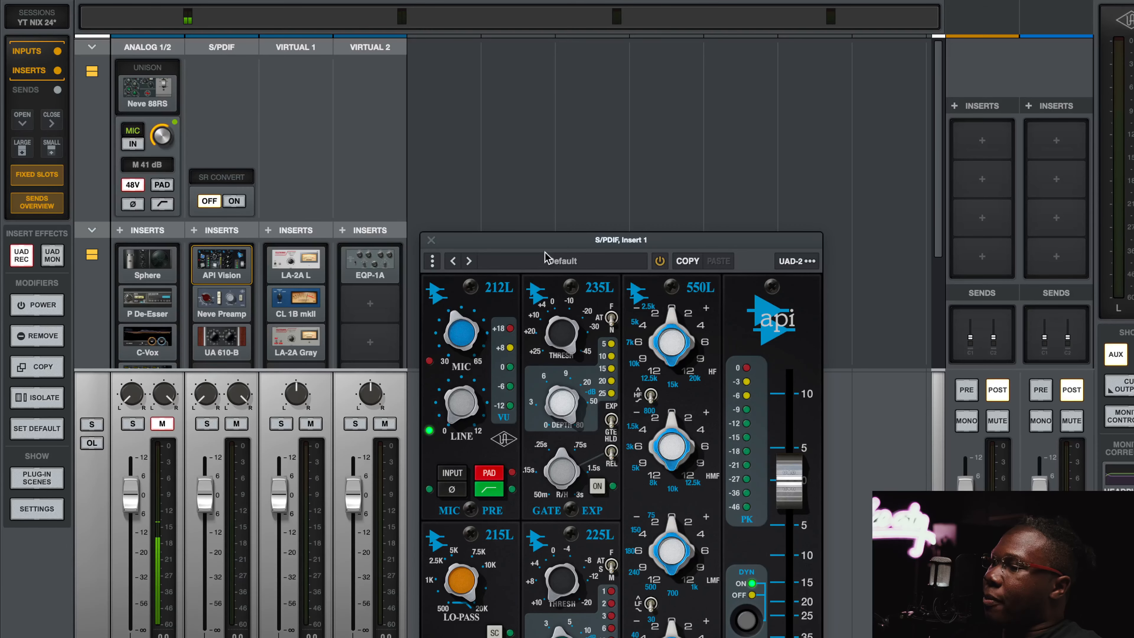
drag(554, 245, 502, 78)
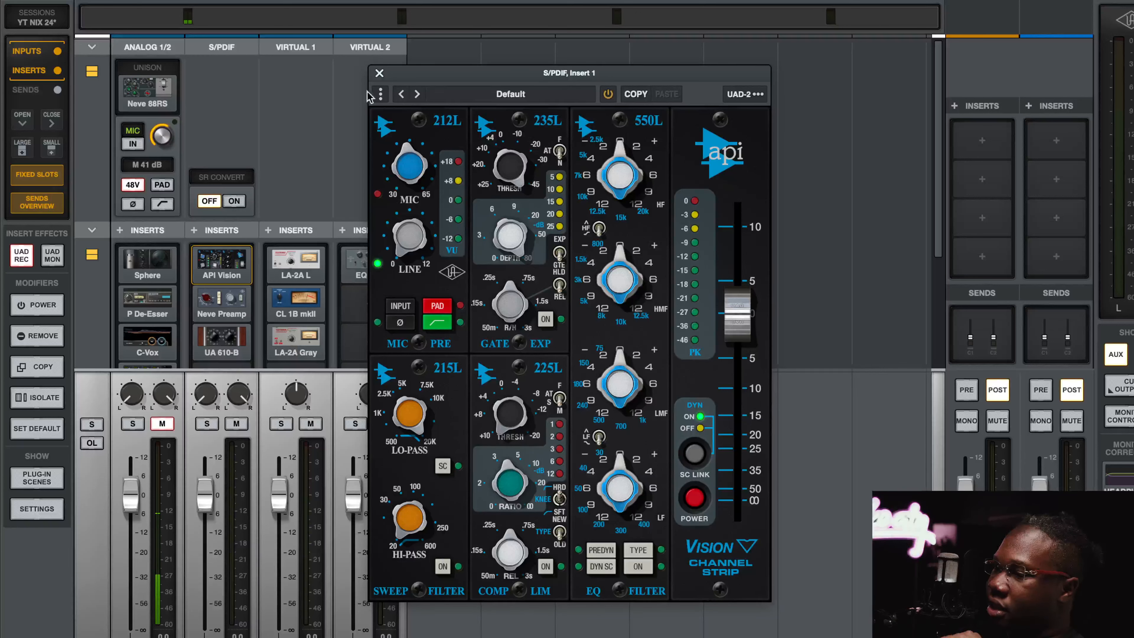
Close the API Vision channel strip and open the Neve Preamp in the second insert of the S/PDIF channel
click(379, 73)
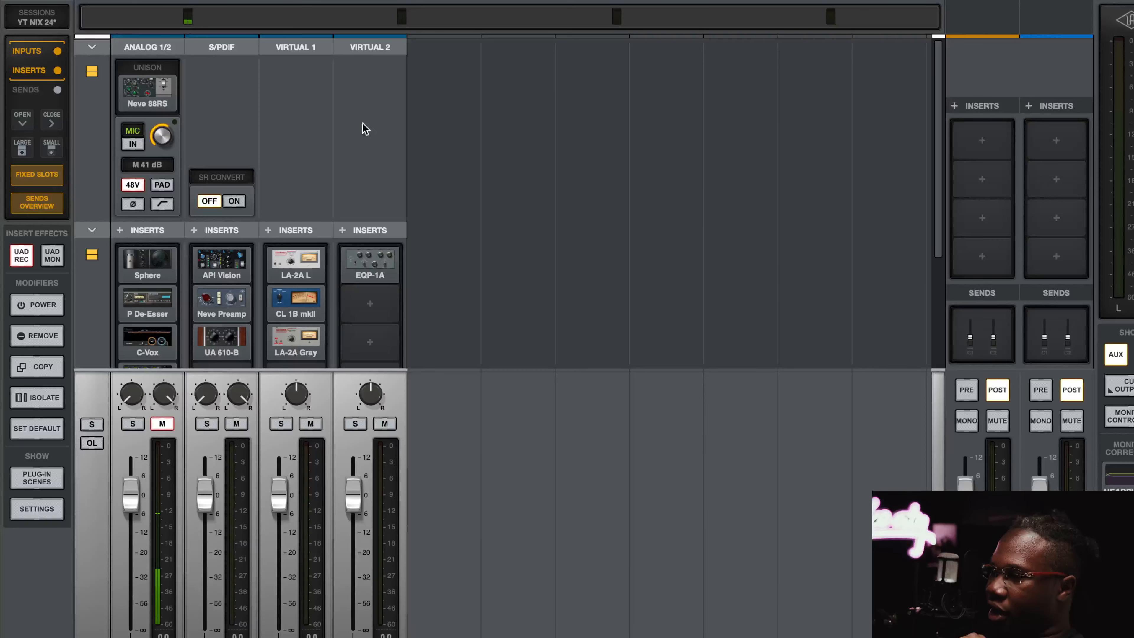
click(230, 298)
drag(649, 260, 606, 257)
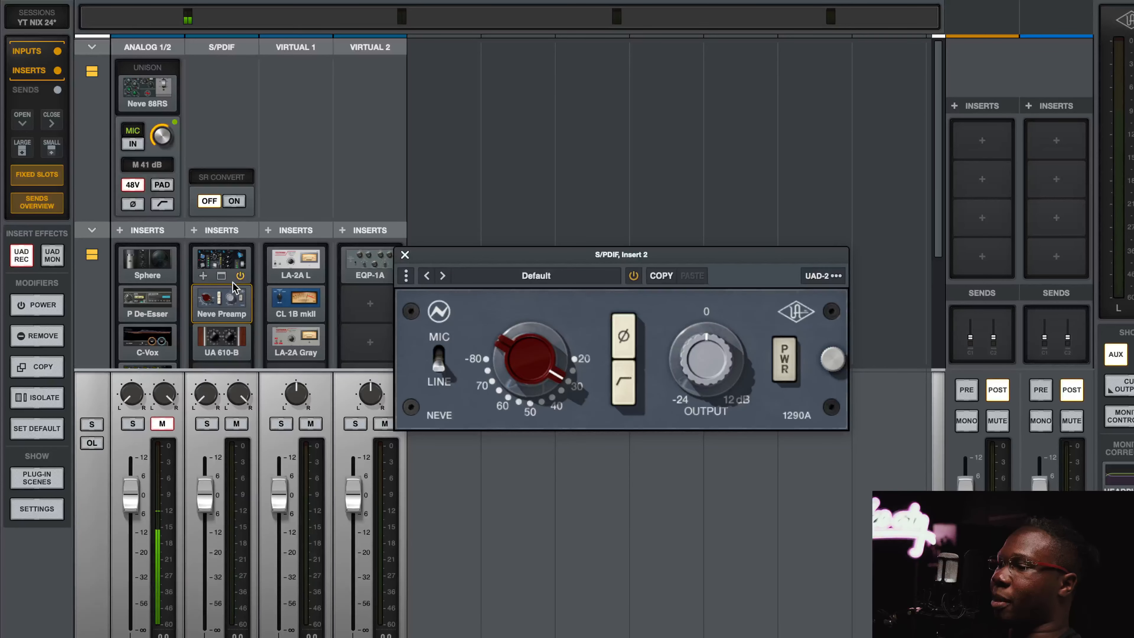
Briefly view the CL 1B mkII compressor on Virtual 1, close it, and reopen the Neve Preamp on S/PDIF
click(303, 287)
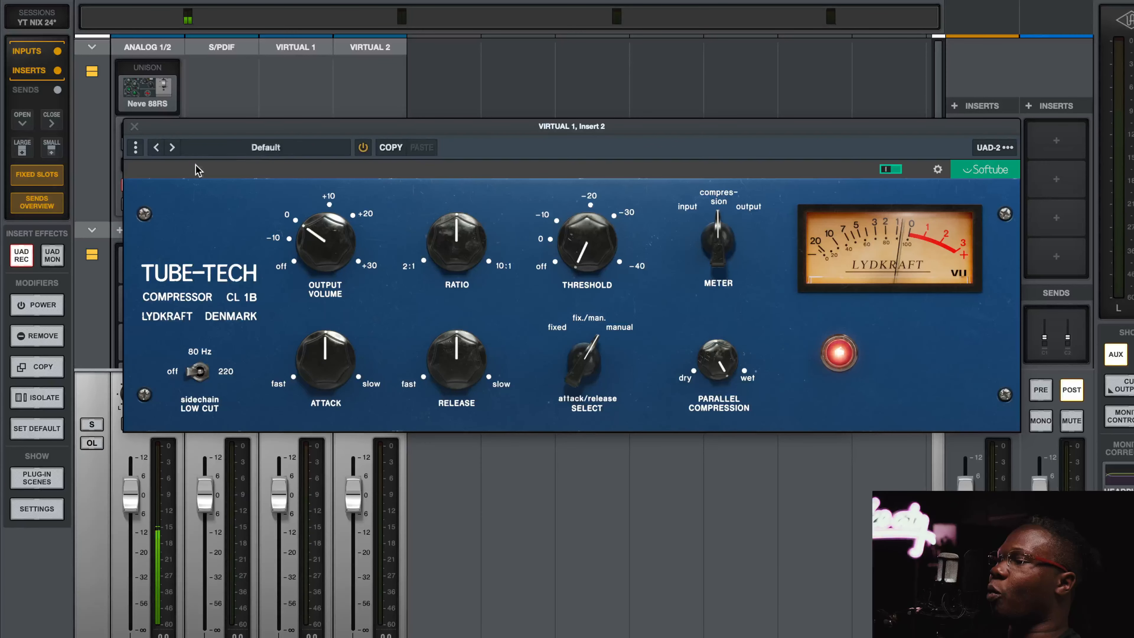
click(136, 127)
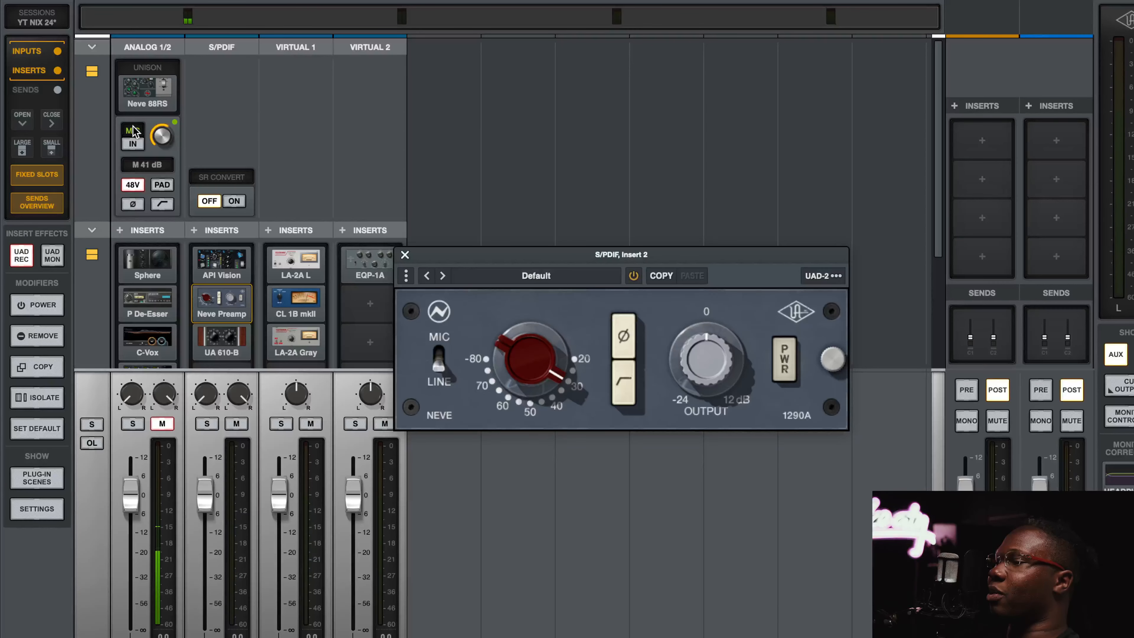
click(227, 292)
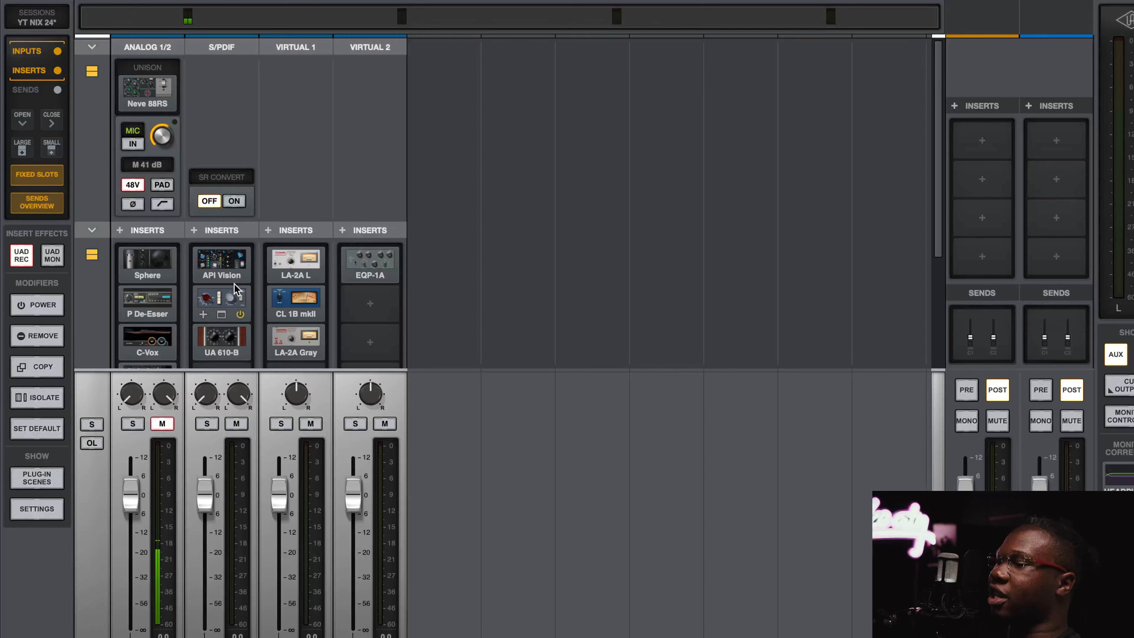
click(296, 299)
click(136, 127)
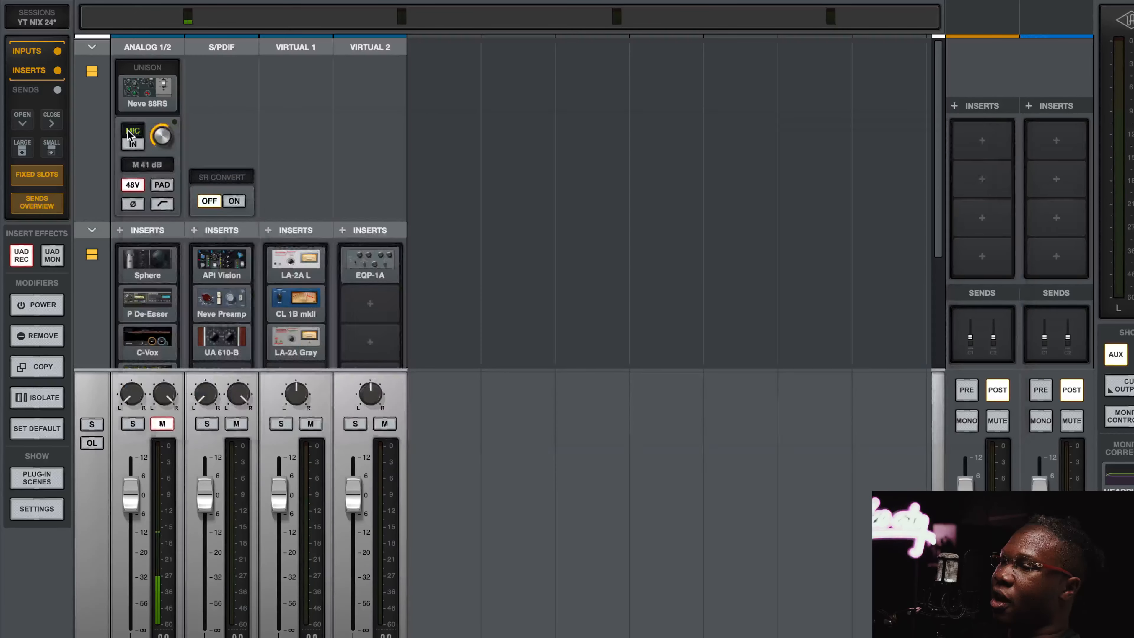
click(236, 298)
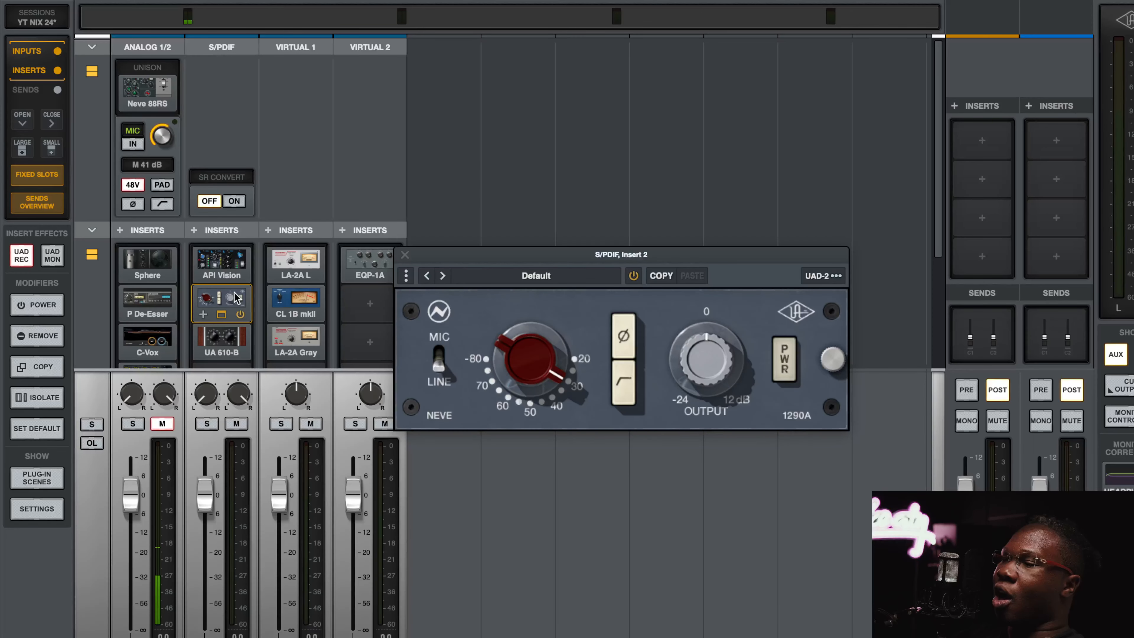
On the S/PDIF UA 610-B preamp, set the low EQ to about -1.5 and the high EQ to about +1.5, and close it
click(221, 340)
drag(479, 30, 461, 44)
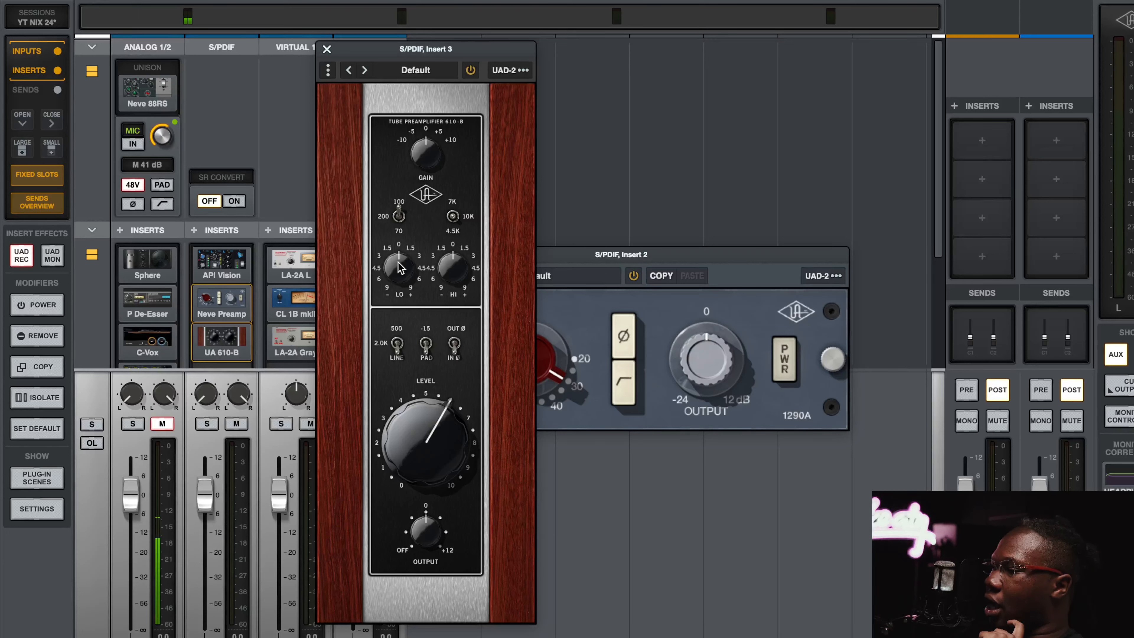
drag(399, 273, 398, 282)
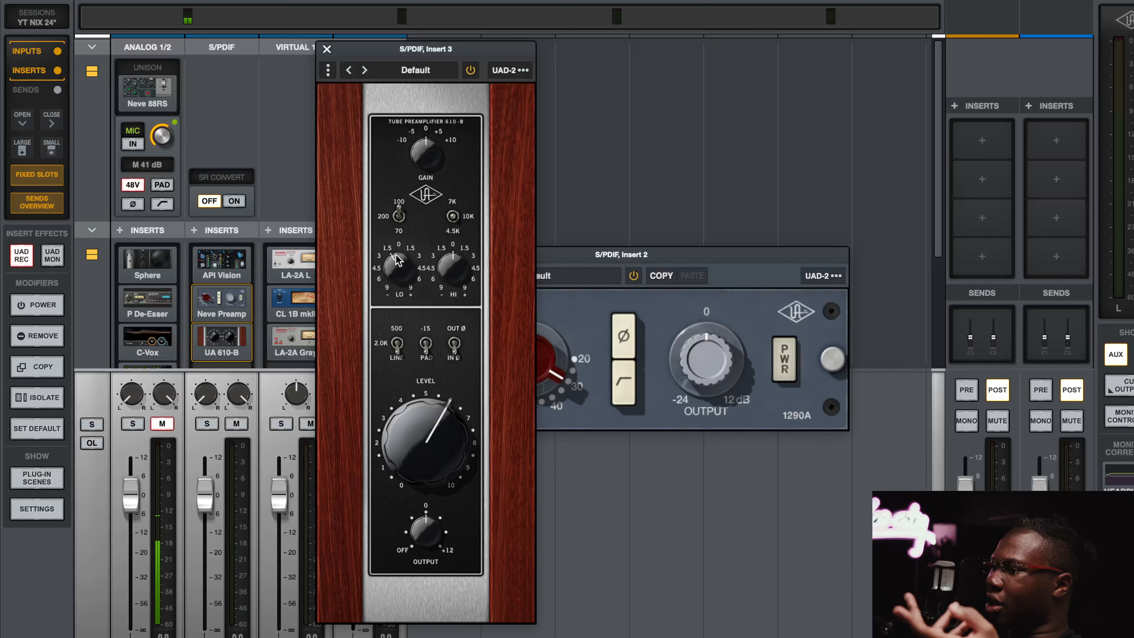
mouse_move(446, 270)
mouse_down()
mouse_move(451, 250)
mouse_move(443, 258)
mouse_up()
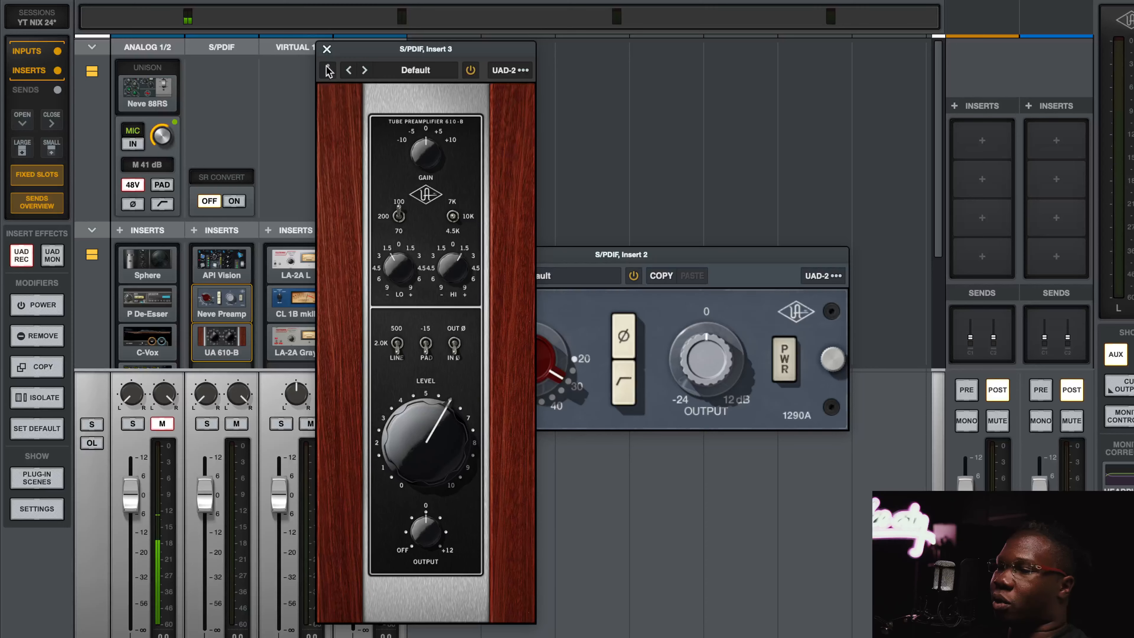
click(327, 49)
Open the Teletronix LA-2A leveling amplifier on Virtual 1 and move its window so the whole panel shows
click(289, 254)
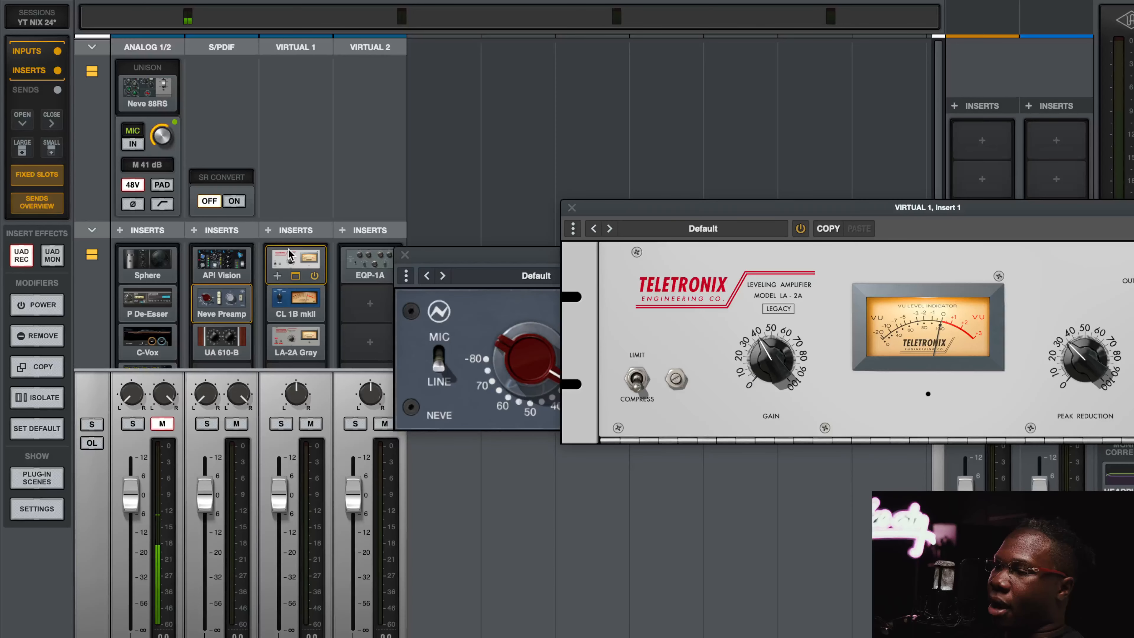
drag(744, 208, 382, 191)
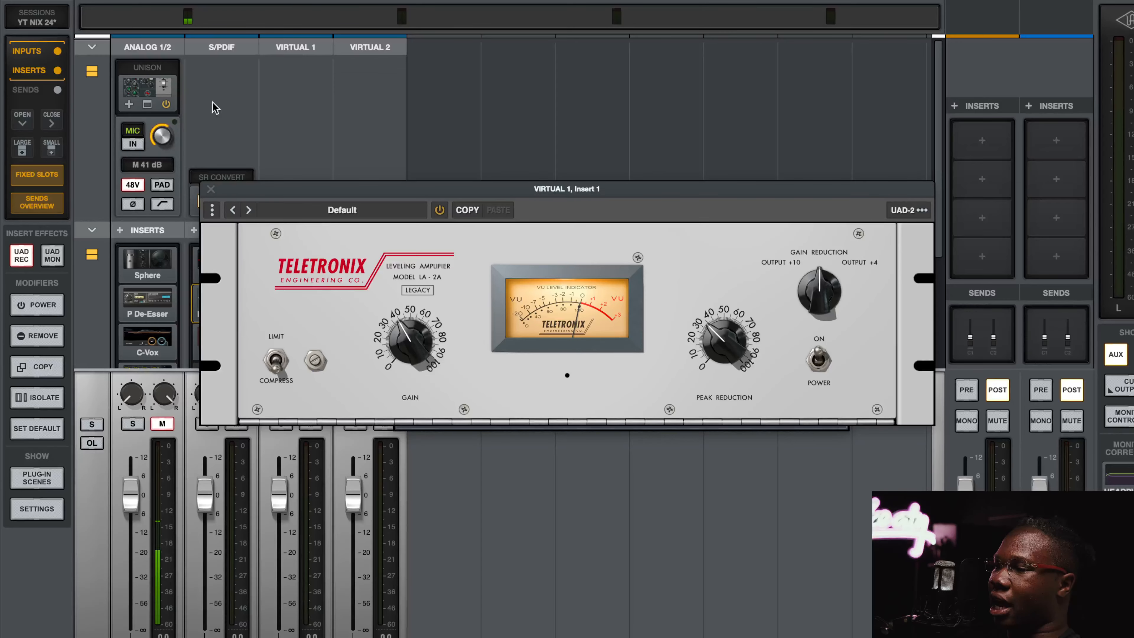
Open the Neve 88RS Unison preamp on Analog 1/2, set its compressor ratio to about 2, and close it along with the LA-2A
click(147, 87)
drag(531, 179, 452, 29)
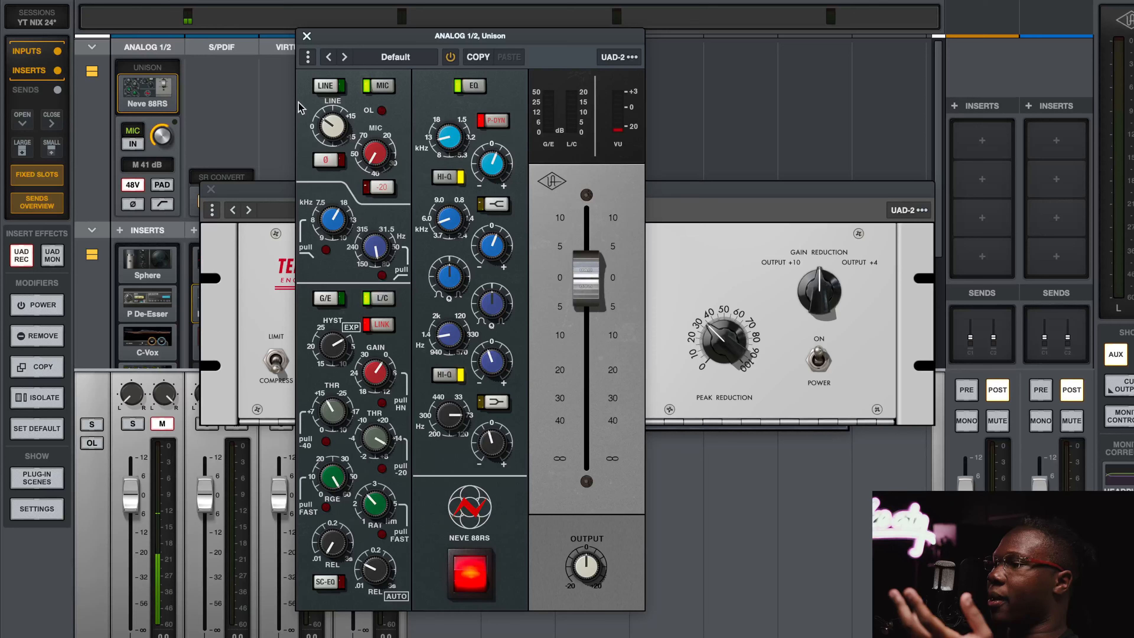
click(212, 190)
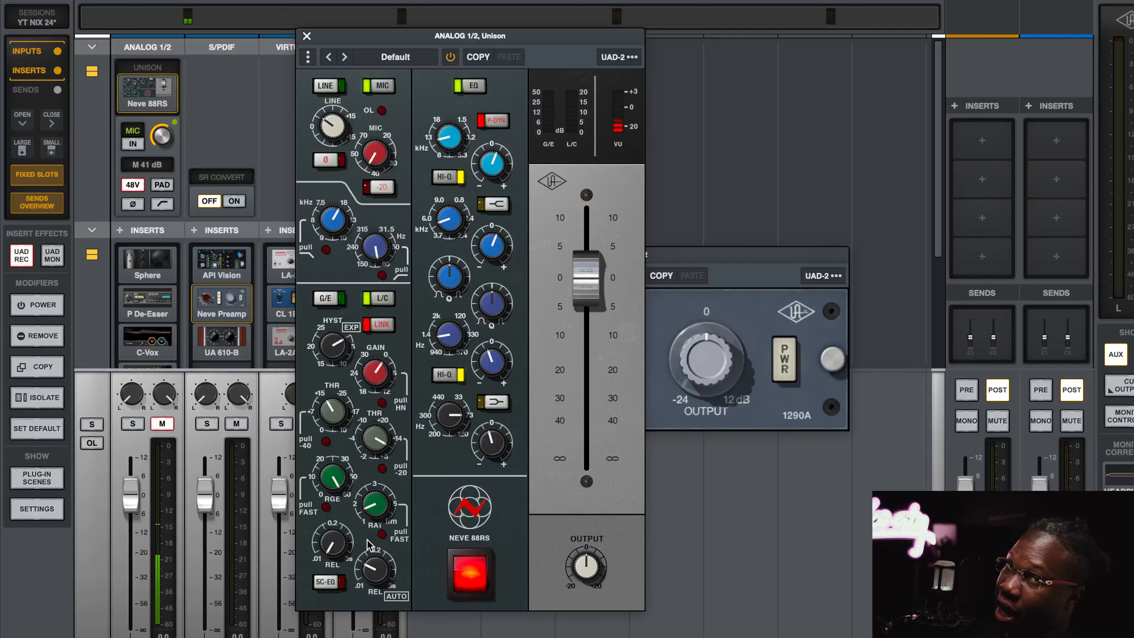
drag(369, 533, 373, 520)
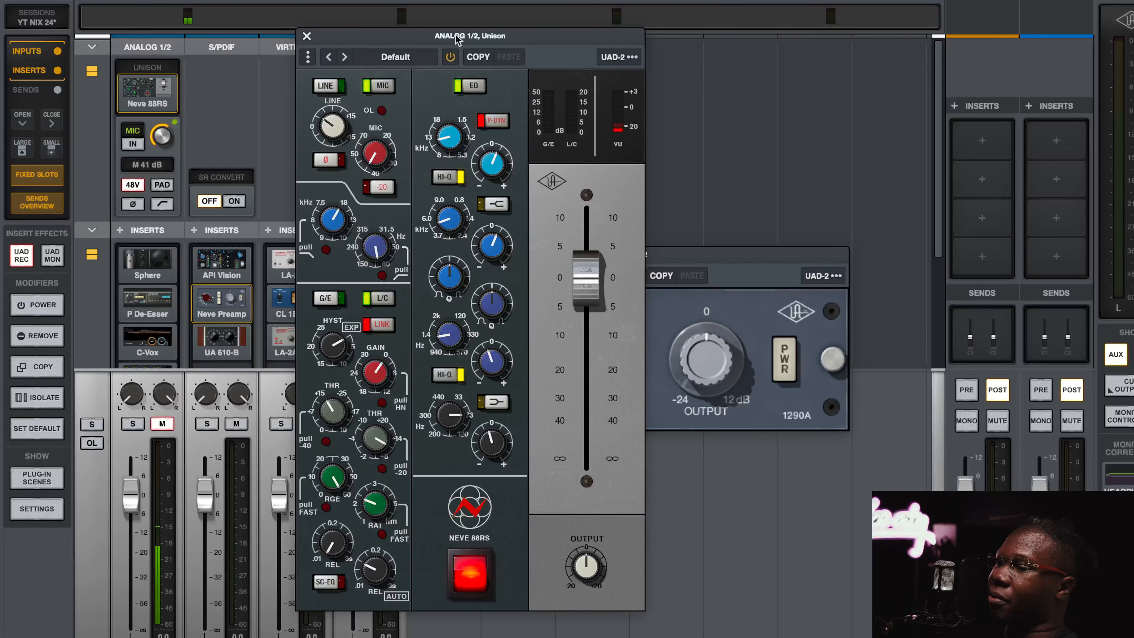
click(307, 35)
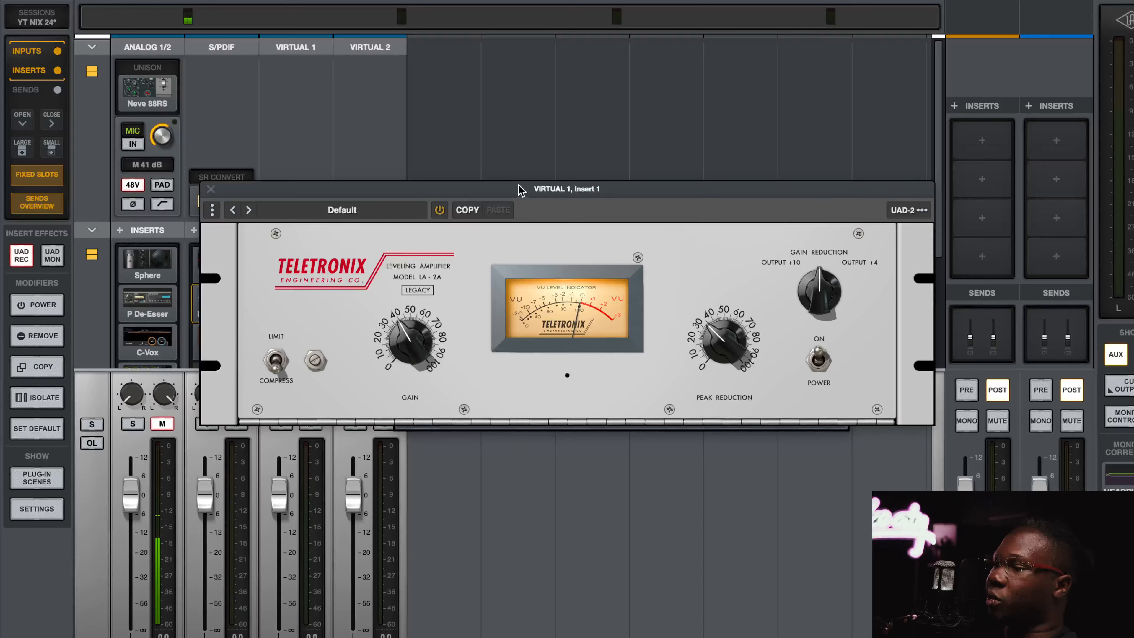
Examine the LA-2A leveling amplifier's controls on Virtual 1 and close its window
drag(519, 186, 483, 187)
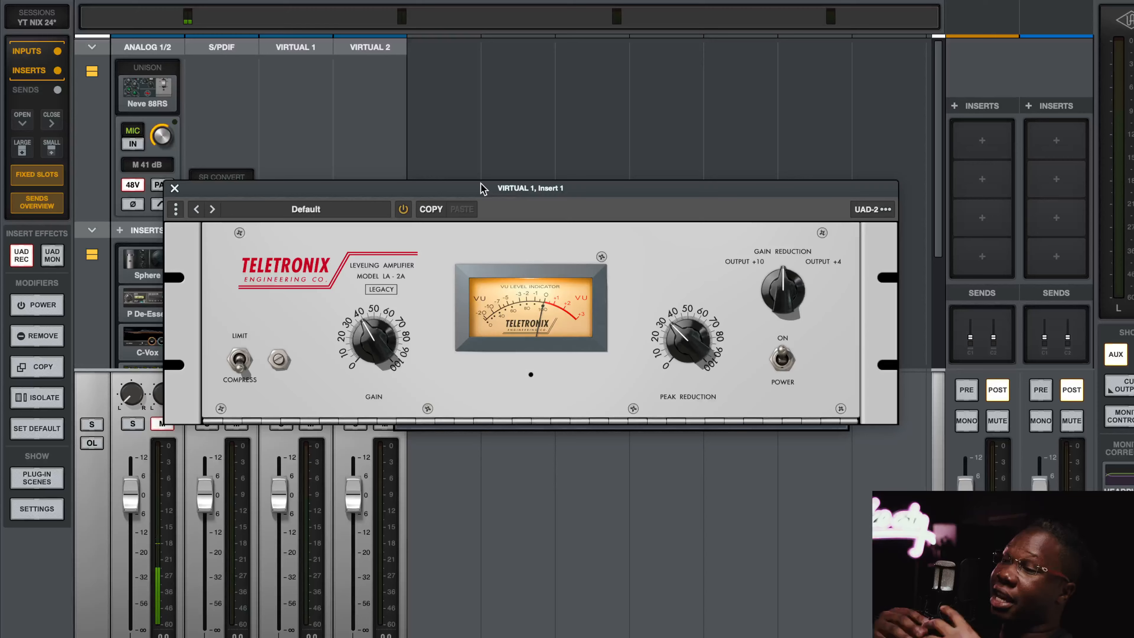
click(174, 188)
click(291, 259)
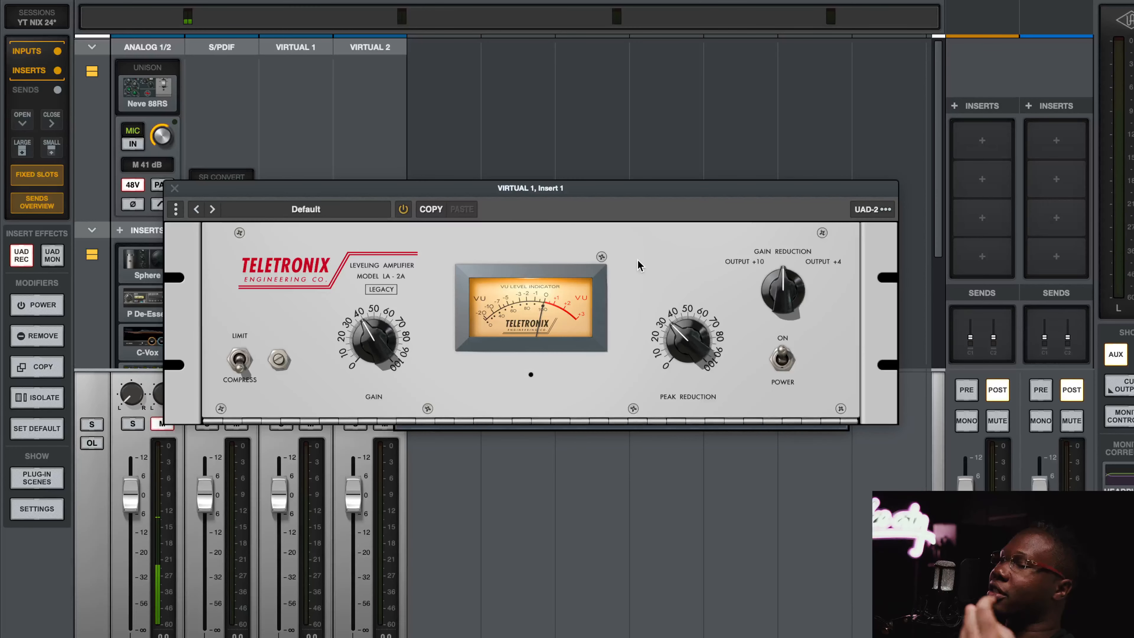
click(175, 189)
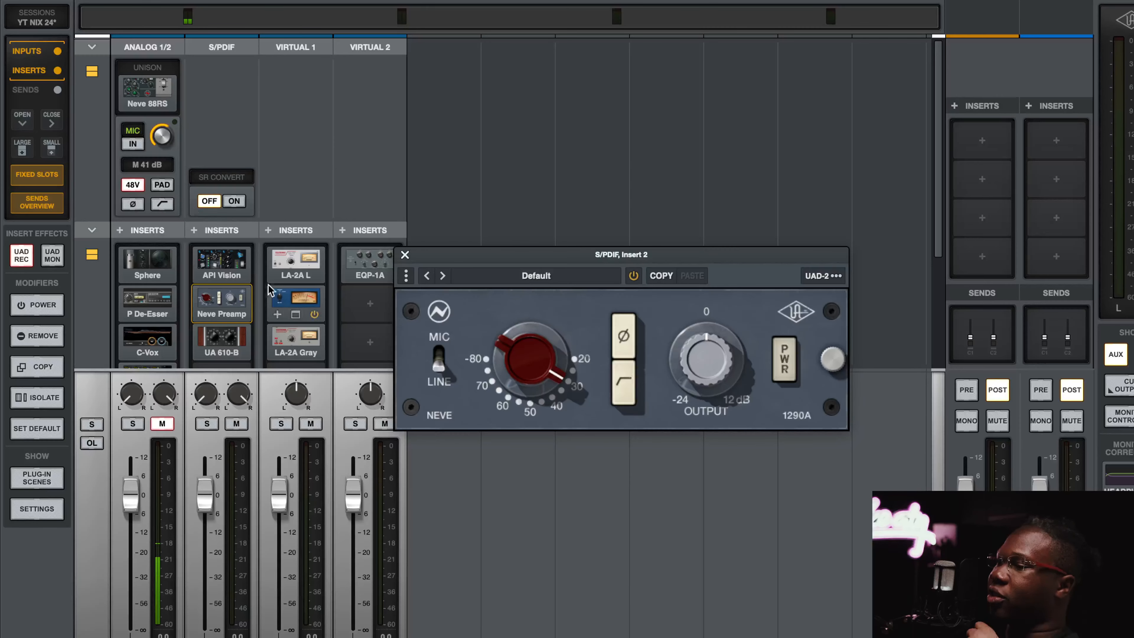
click(322, 259)
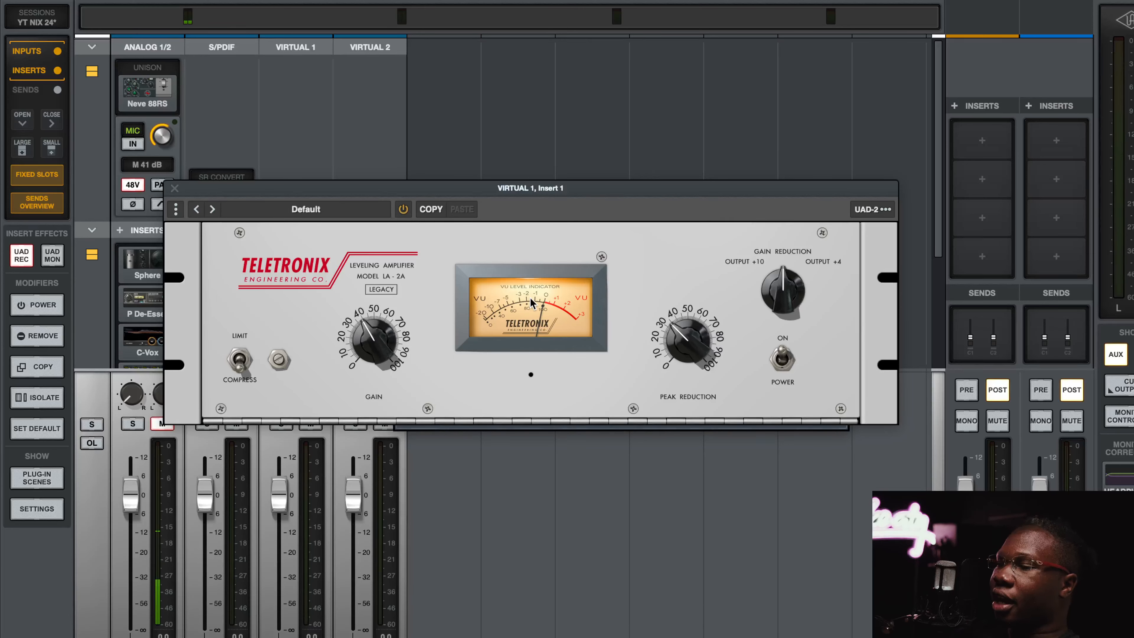
click(175, 188)
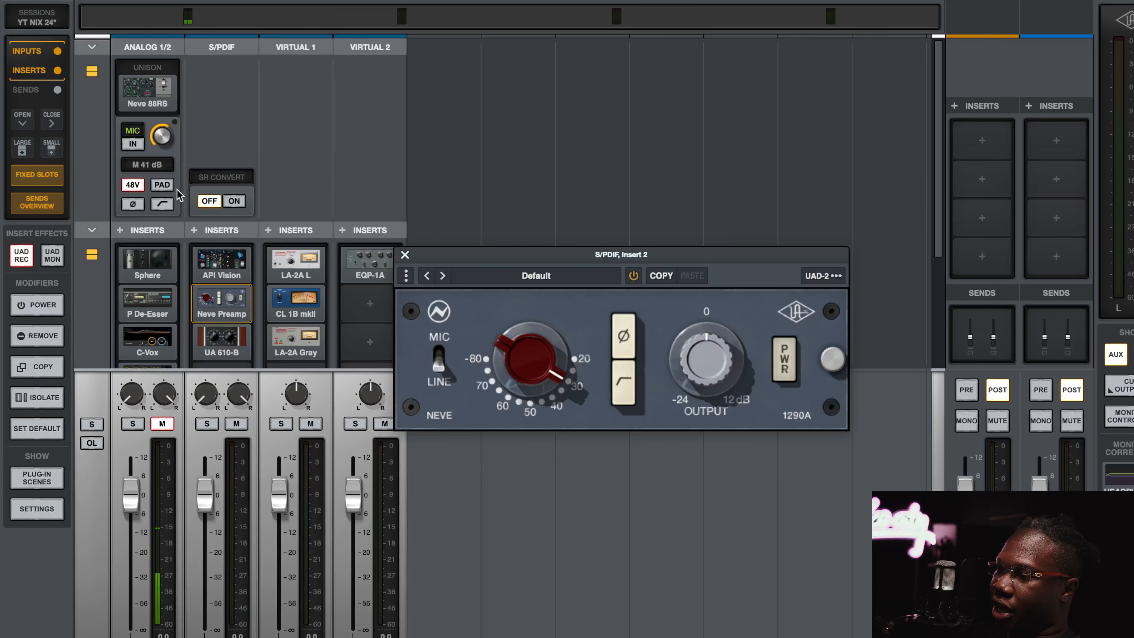
Set the ratio of the Tube-Tech CL 1B compressor on Virtual 1 to 2:1 and close the plug-in
click(308, 301)
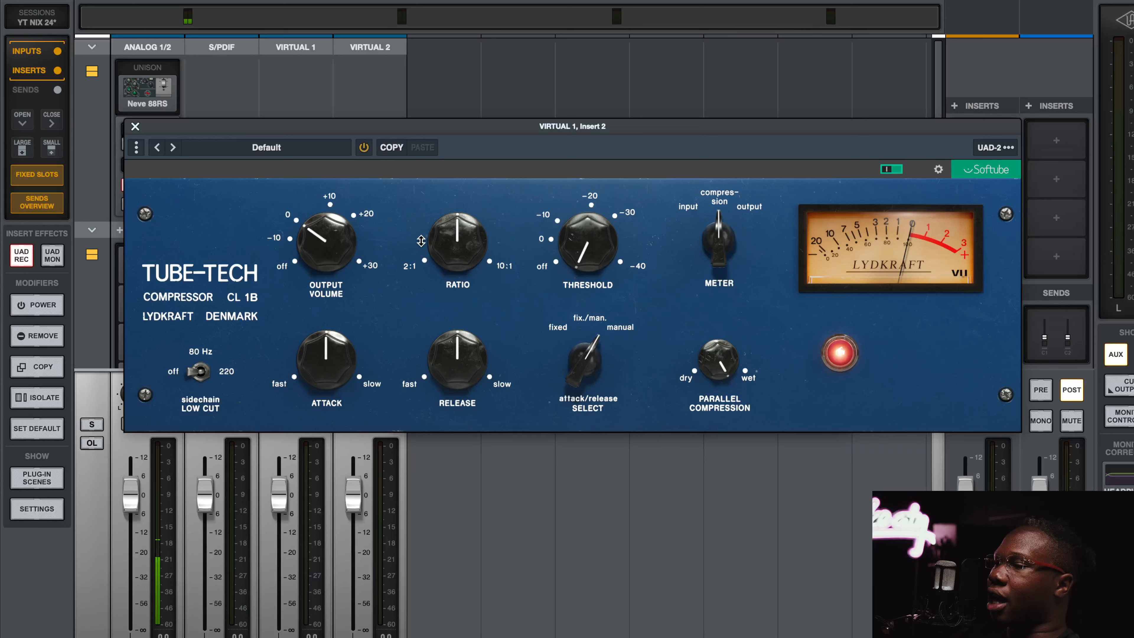
drag(448, 234, 452, 340)
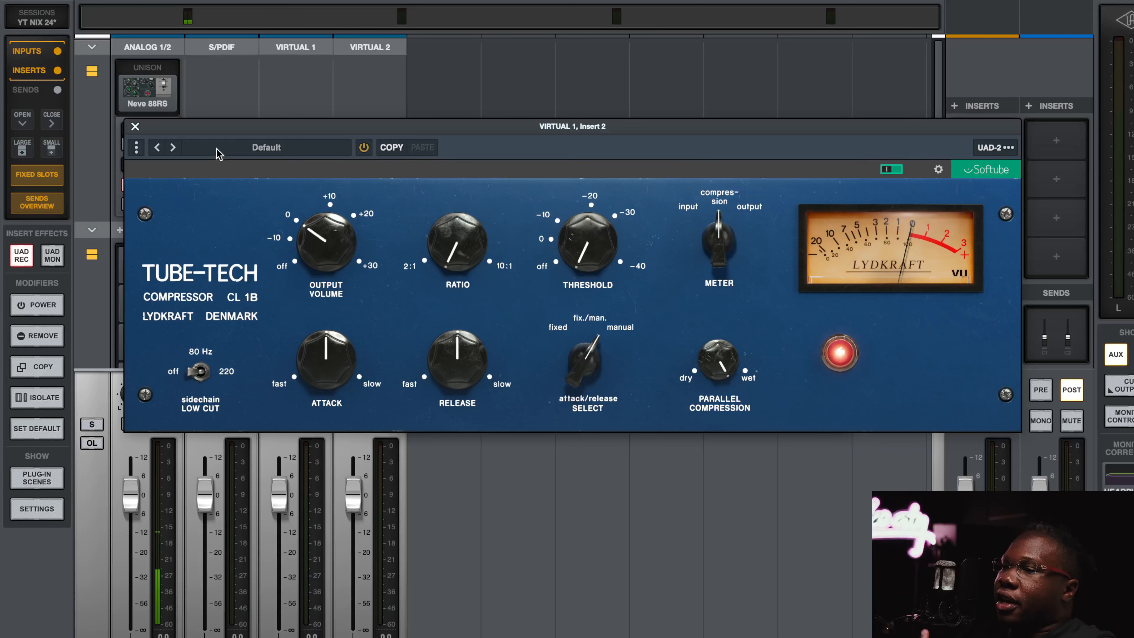
mouse_move(454, 255)
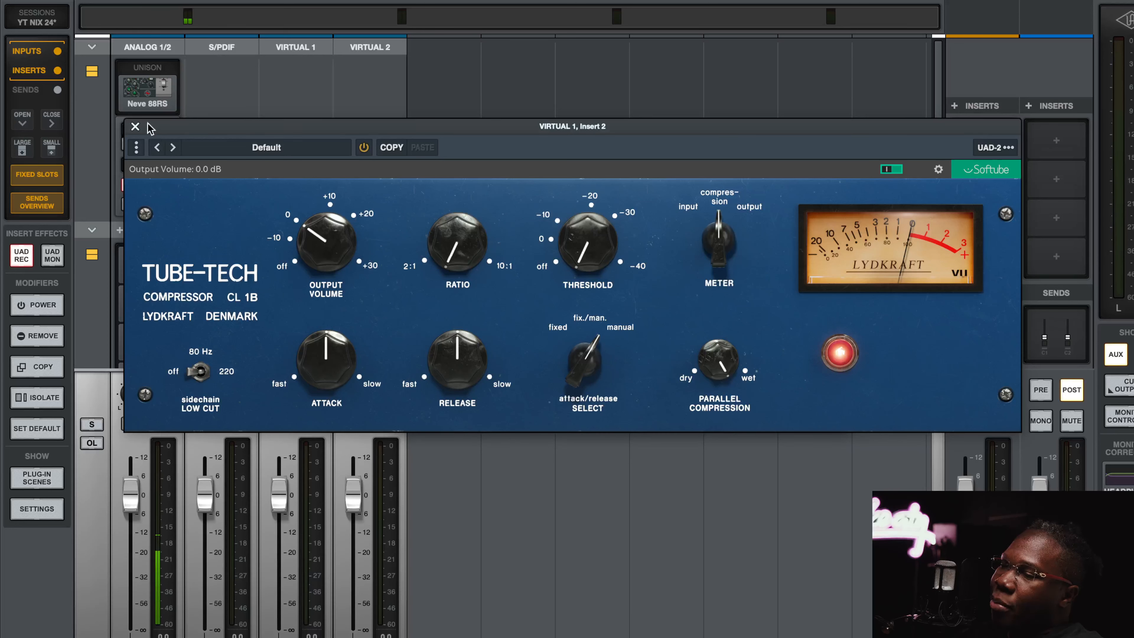
click(135, 126)
On the Virtual 1 LA-2A, try several peak reduction amounts, leave it at about 20, and close the plug-in
click(289, 259)
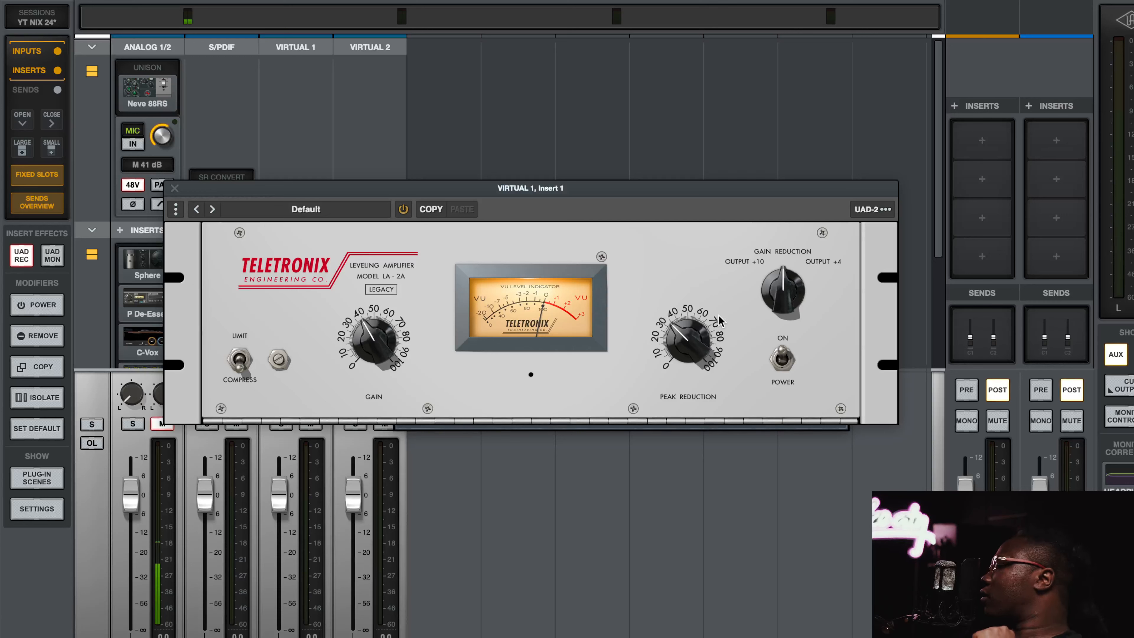
drag(705, 333, 697, 339)
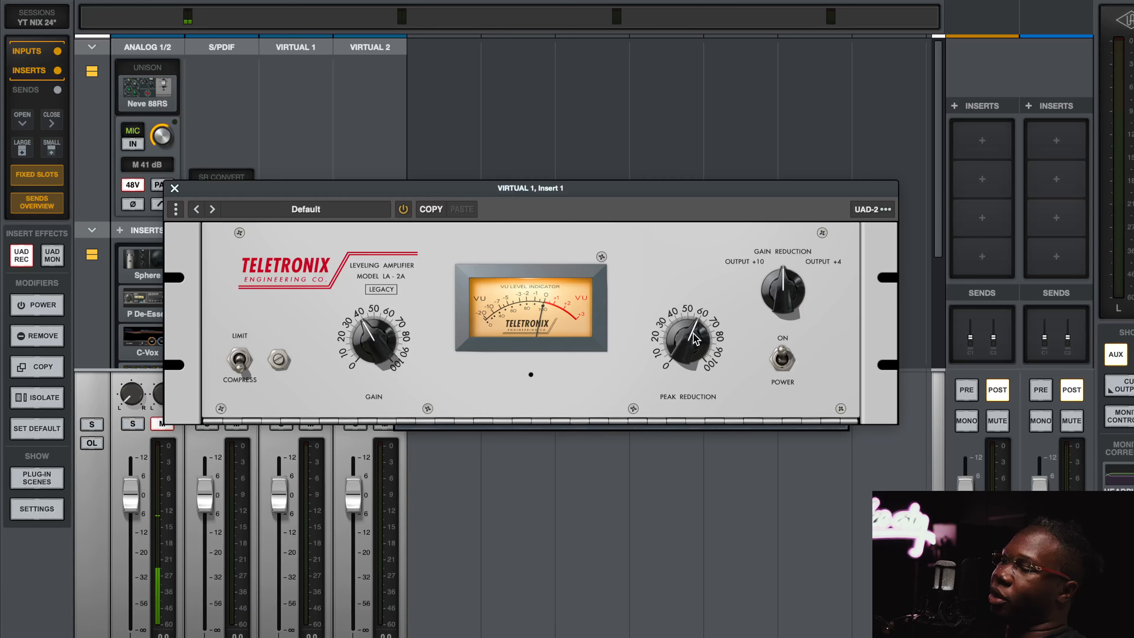
drag(696, 339, 686, 373)
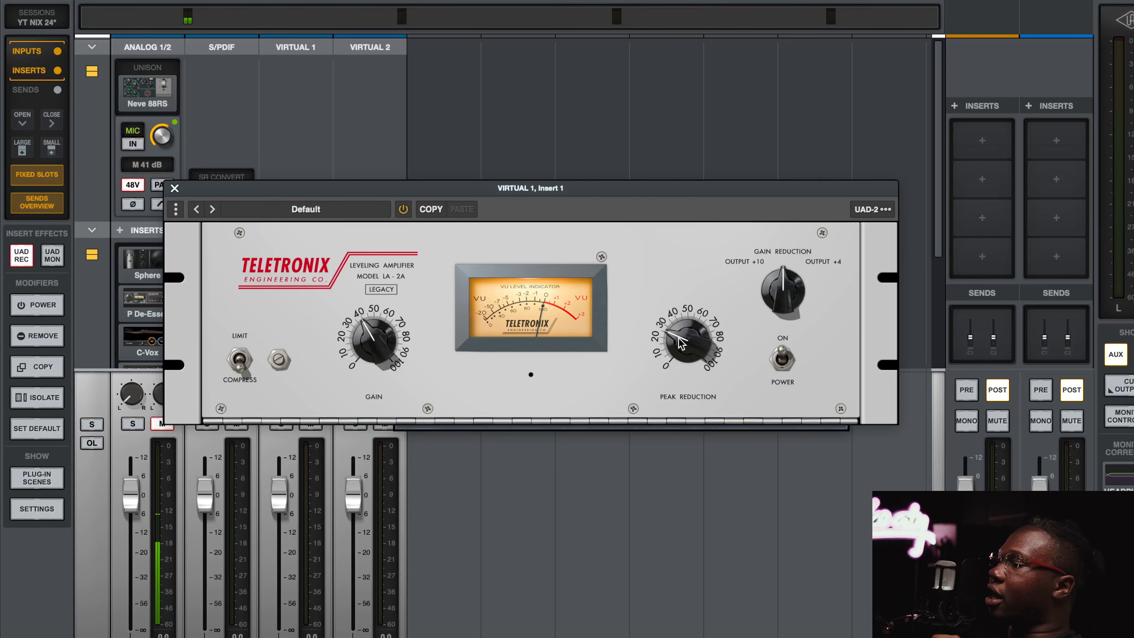
drag(682, 344, 705, 312)
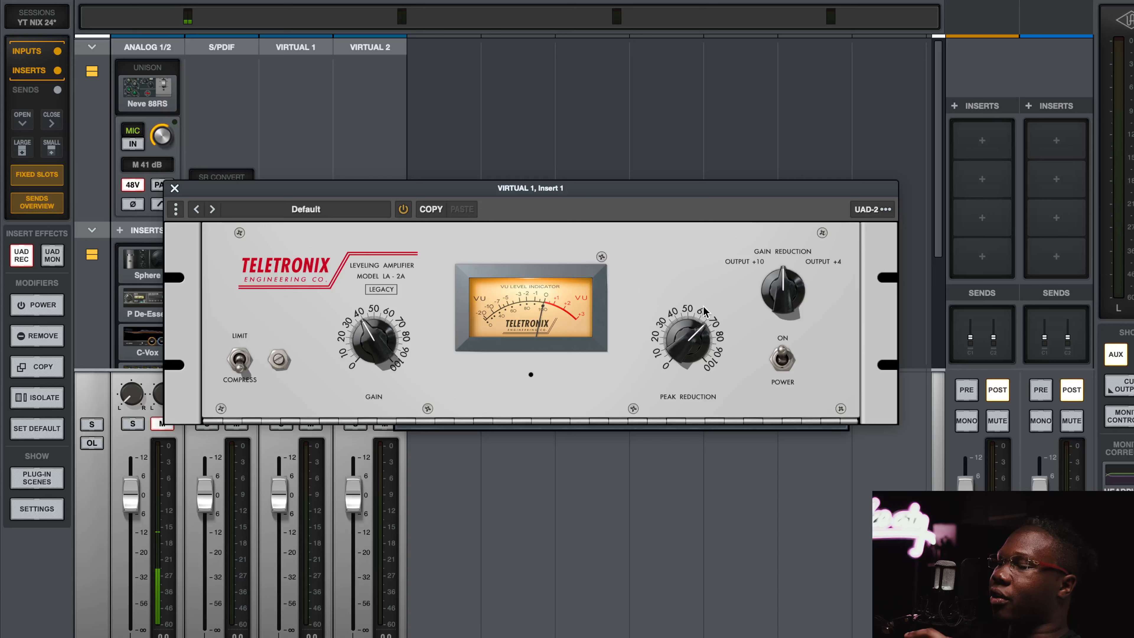
drag(703, 311, 695, 388)
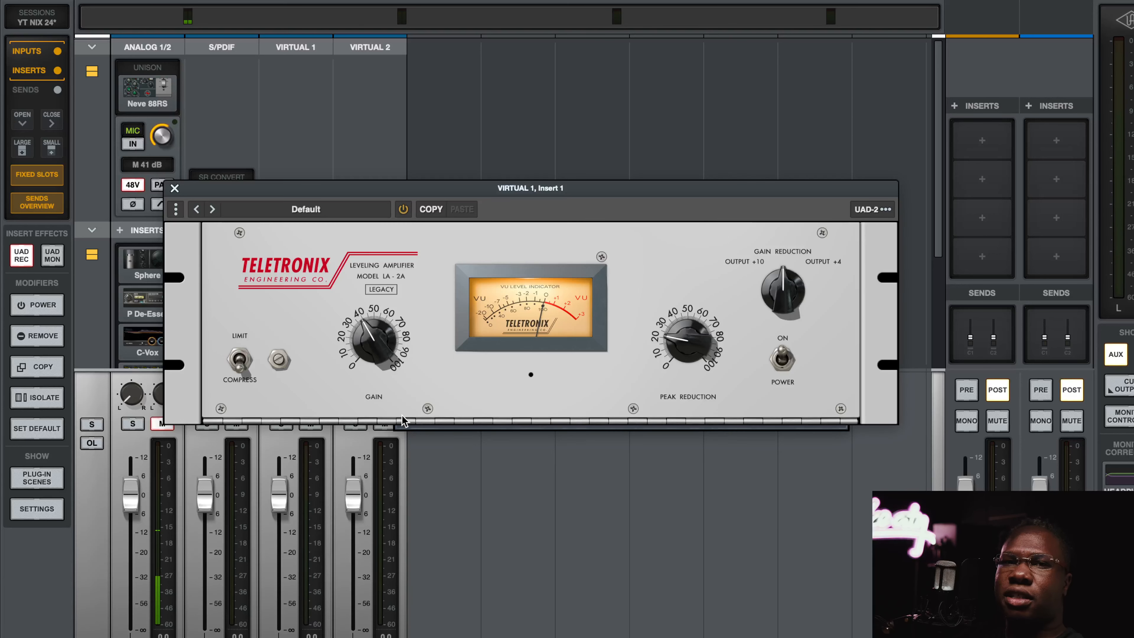
click(175, 188)
Open the Tube-Tech CL 1B compressor on Virtual 1, try the fastest attack of 0.0, and return the attack to 5.0
click(301, 299)
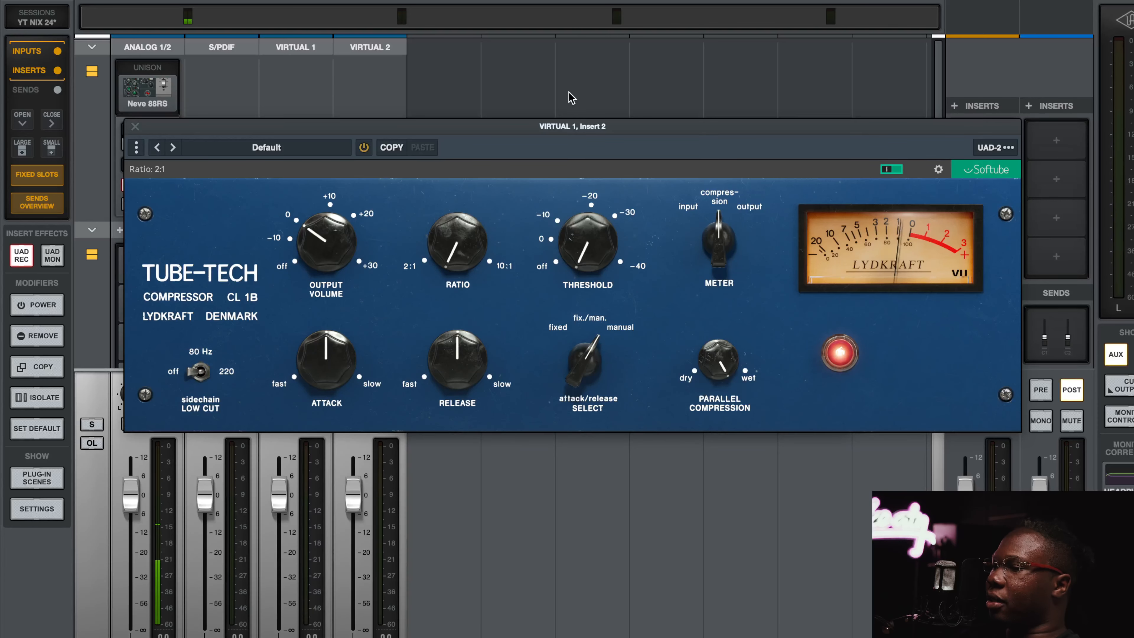
drag(574, 126, 577, 131)
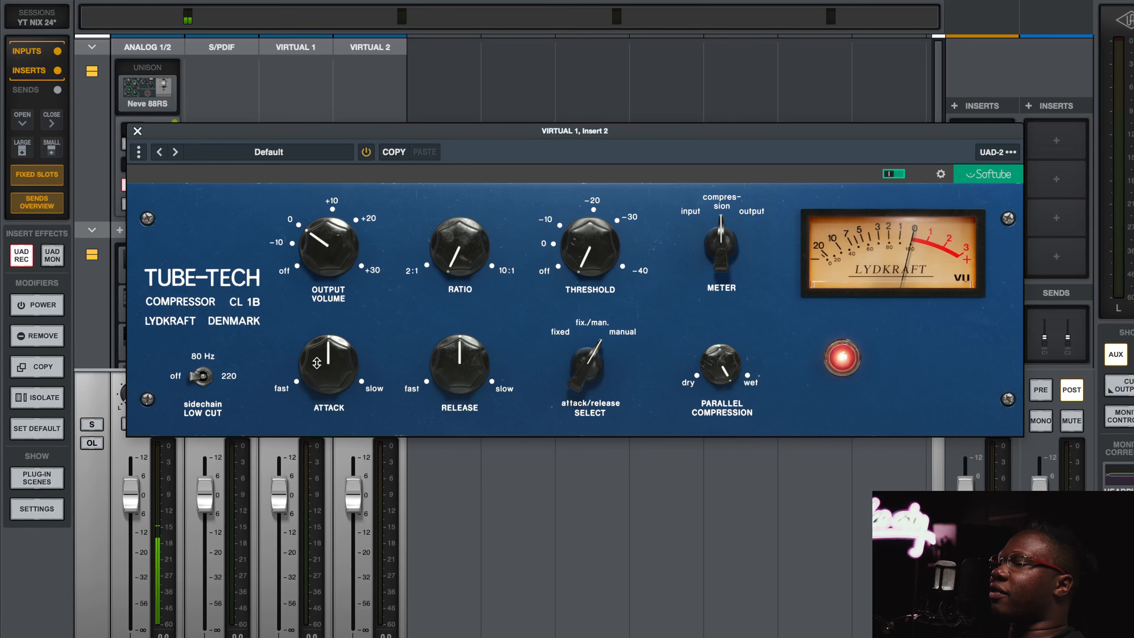
drag(328, 371, 323, 499)
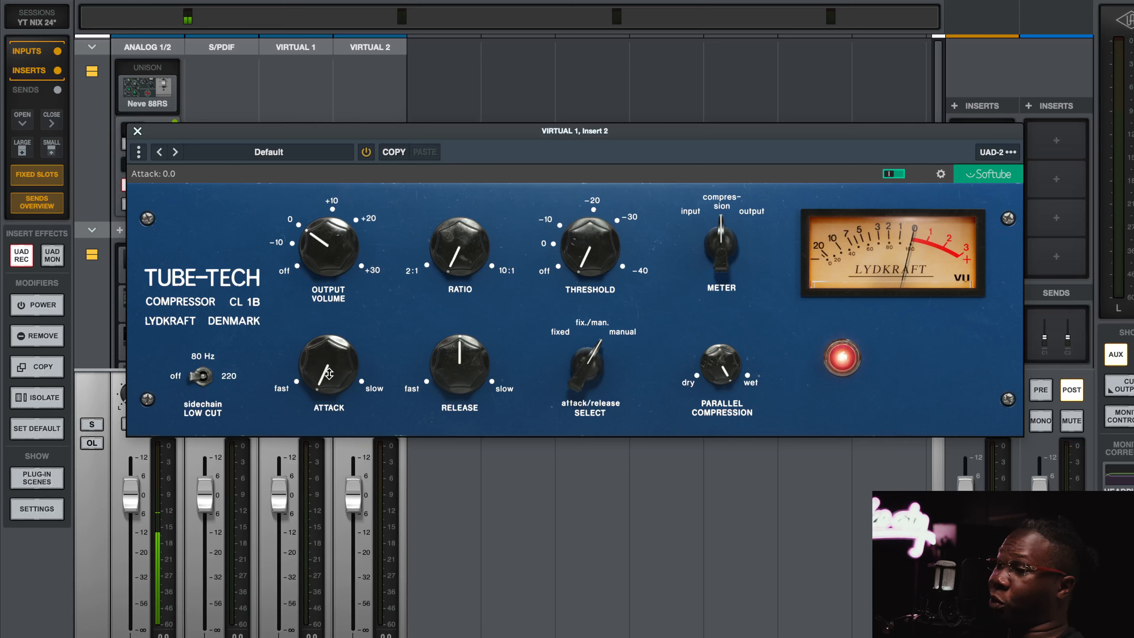
double_click(329, 374)
mouse_move(331, 367)
mouse_down()
mouse_move(327, 387)
mouse_move(332, 366)
mouse_up()
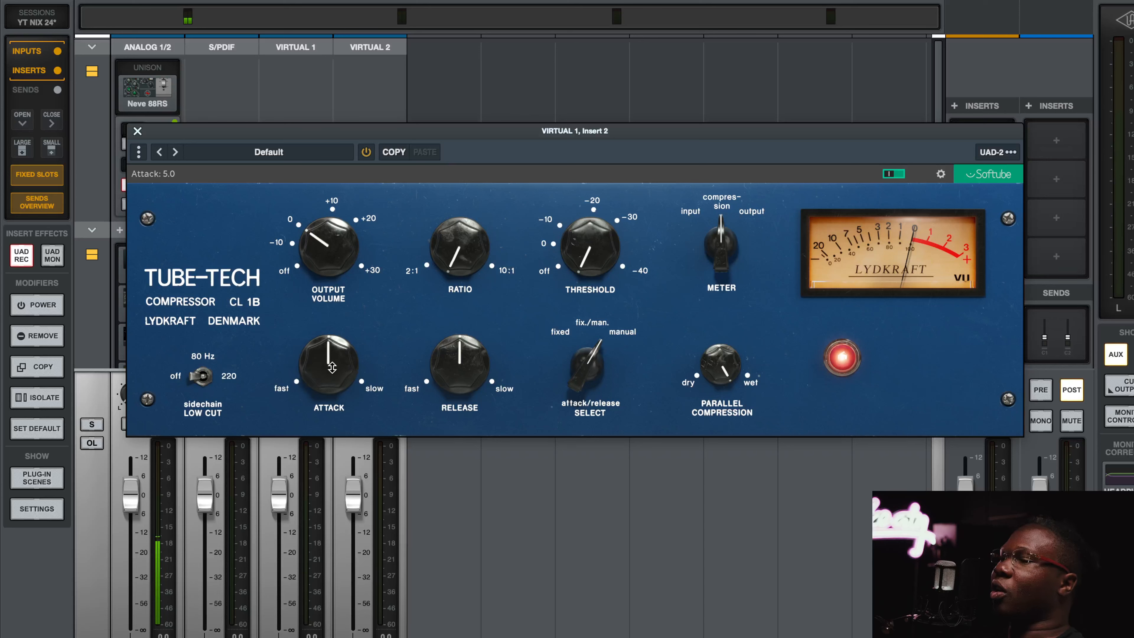
Make the CL 1B's release somewhat faster than its middle setting and close the plug-in
drag(463, 365, 453, 383)
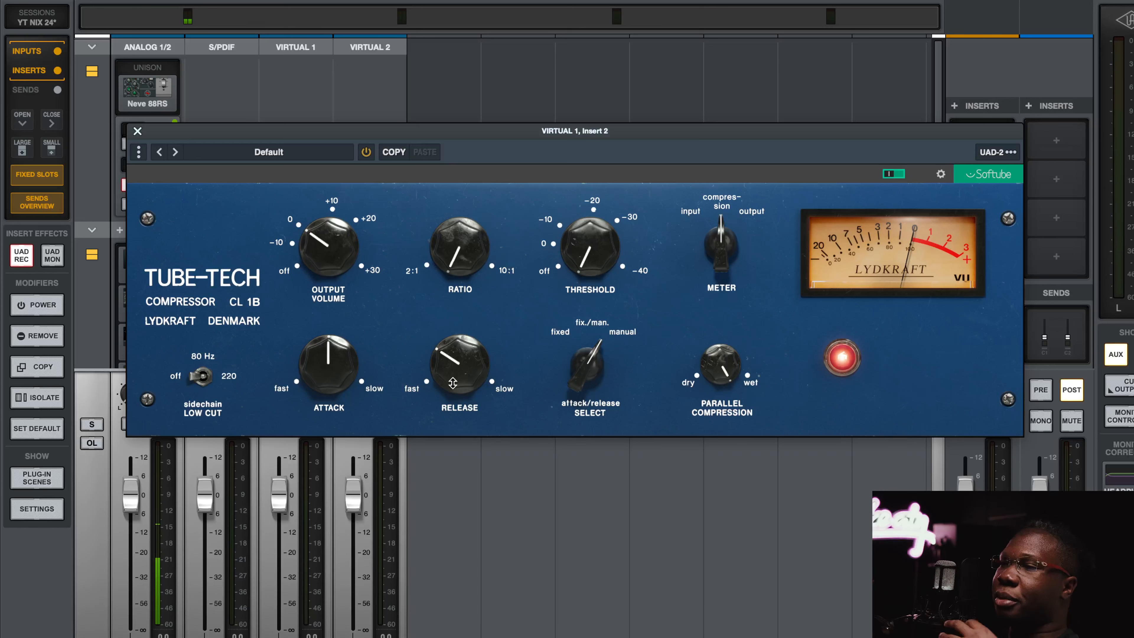
drag(453, 368, 458, 360)
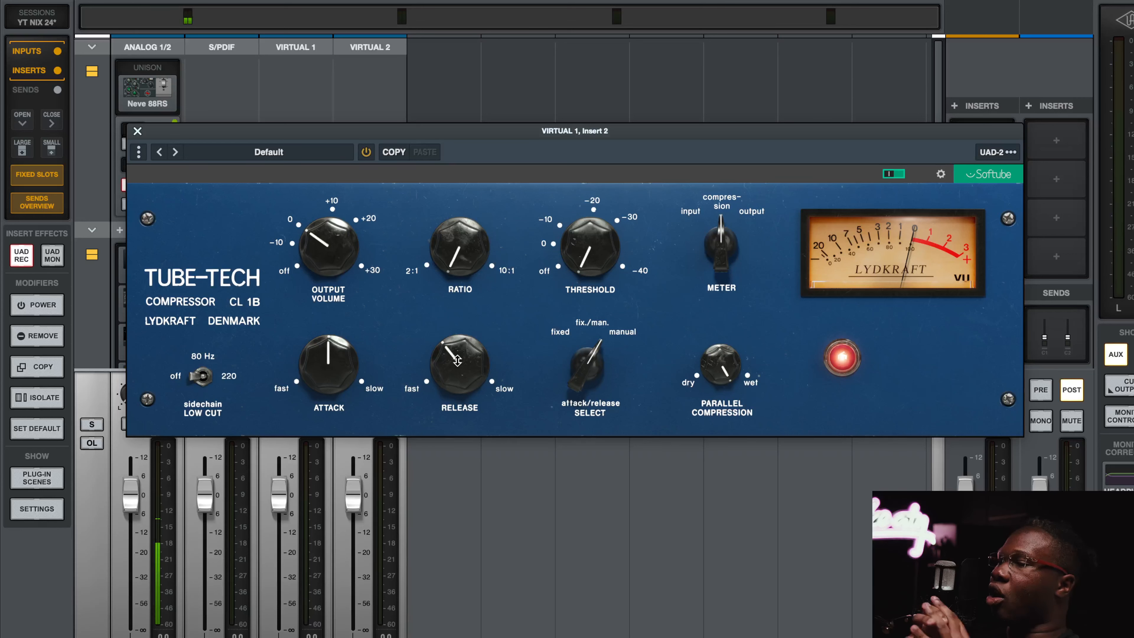
click(137, 131)
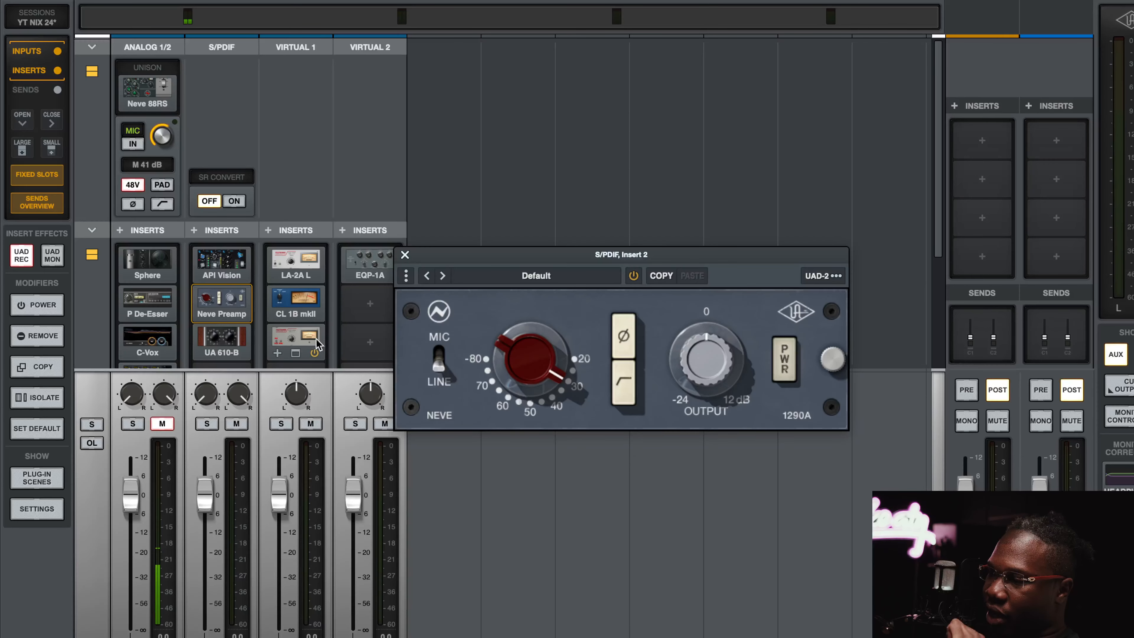
Open the LA-2A Gray on Virtual 1, close the Neve Preamp window, and examine the LA-2A's controls before closing it
click(315, 335)
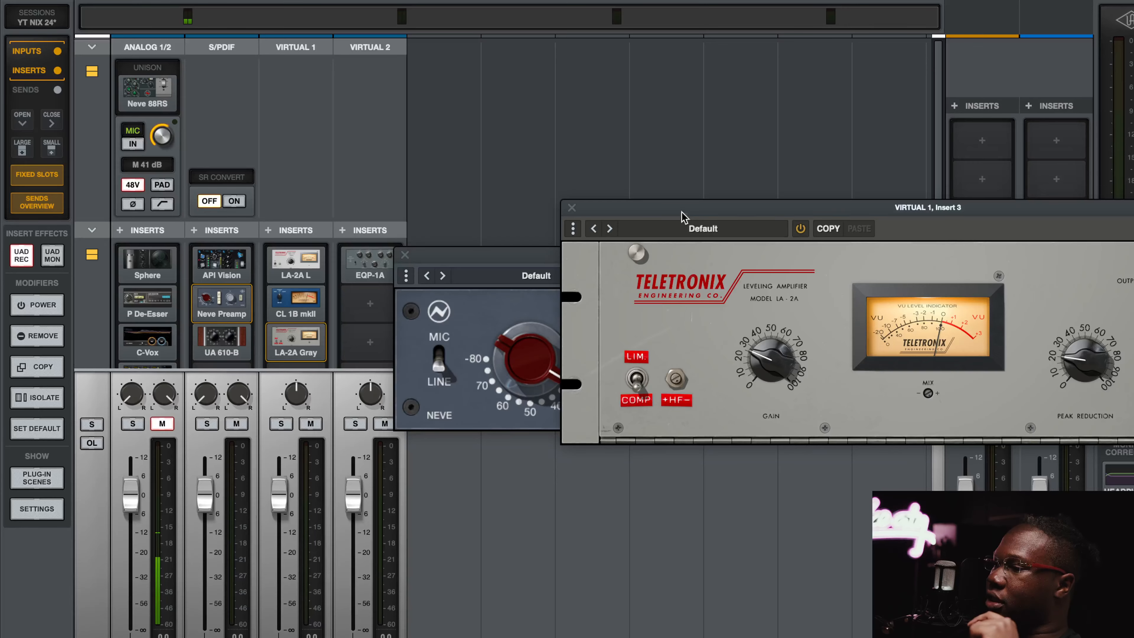
drag(682, 208, 392, 299)
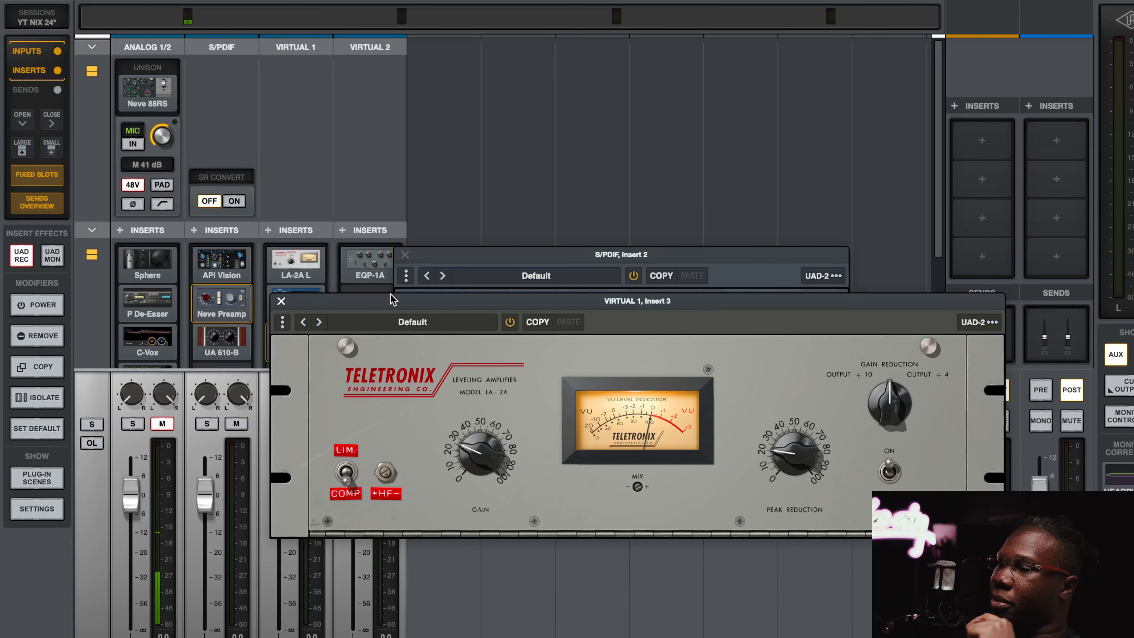
click(405, 254)
drag(477, 307, 475, 182)
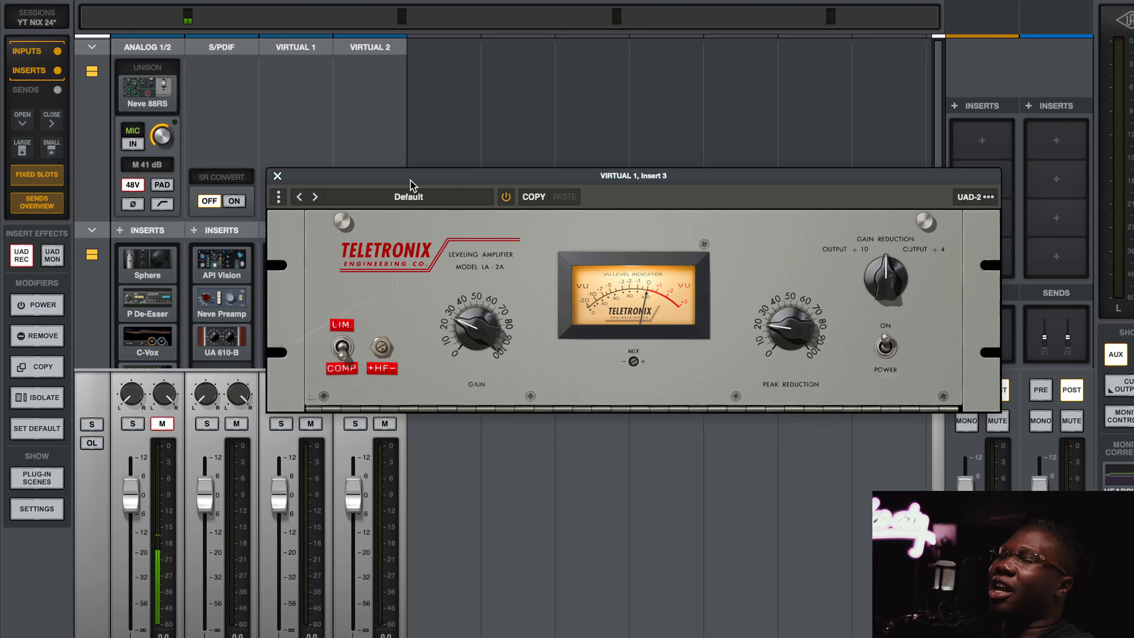
click(277, 176)
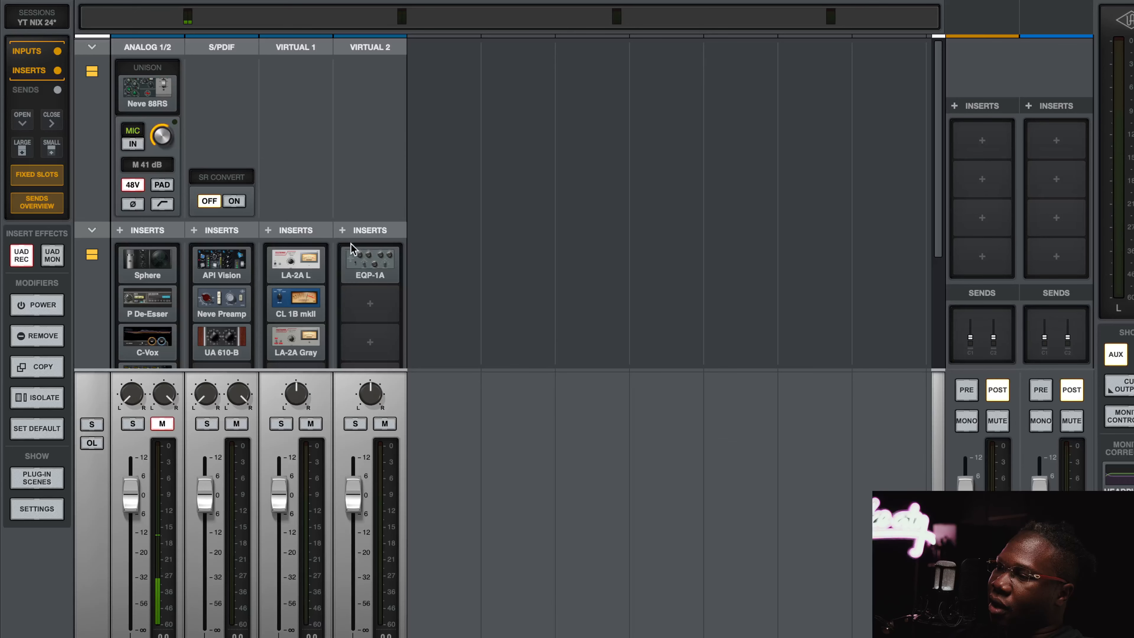
Open the Pultec EQP-1A equalizer on Virtual 2 and set its low frequency to 60 CPS
click(373, 253)
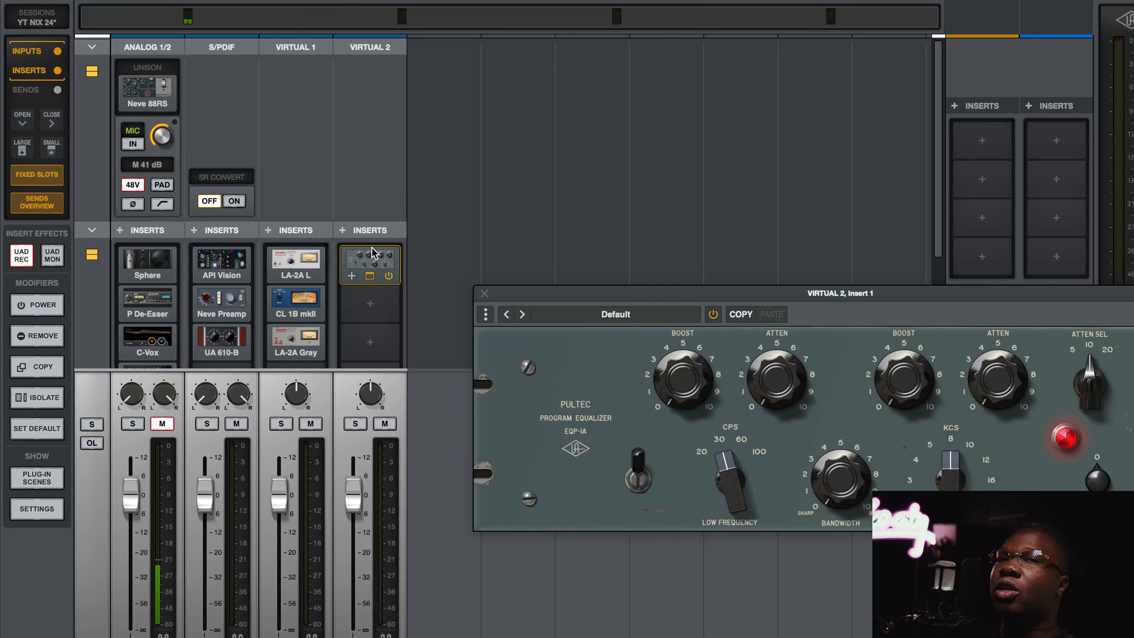
drag(729, 298, 494, 243)
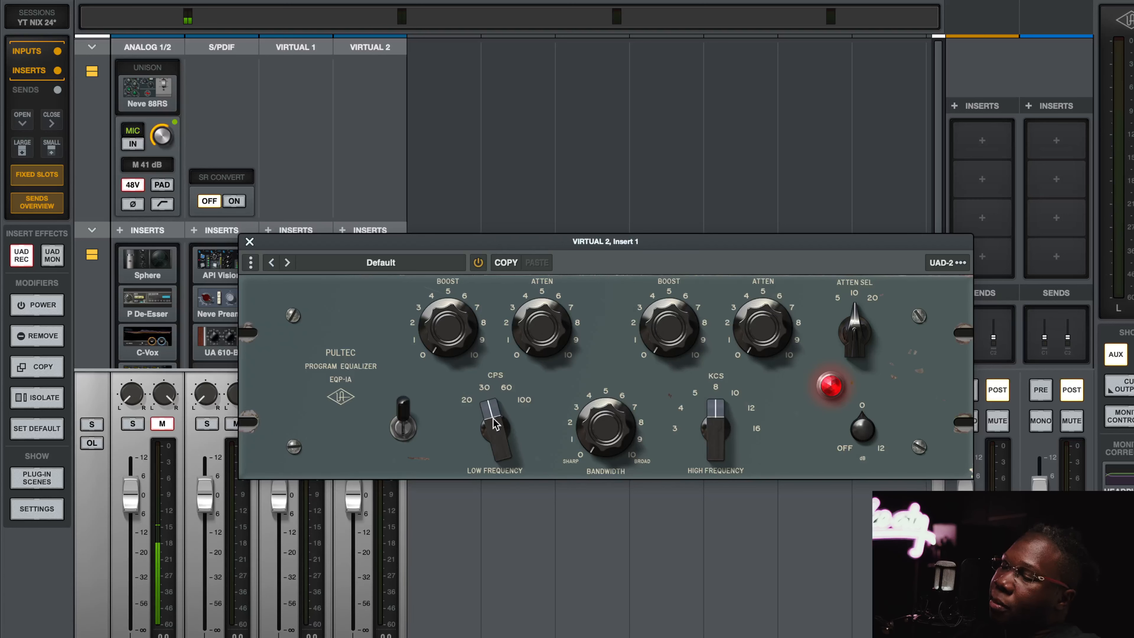
drag(487, 447, 500, 369)
drag(500, 427, 502, 475)
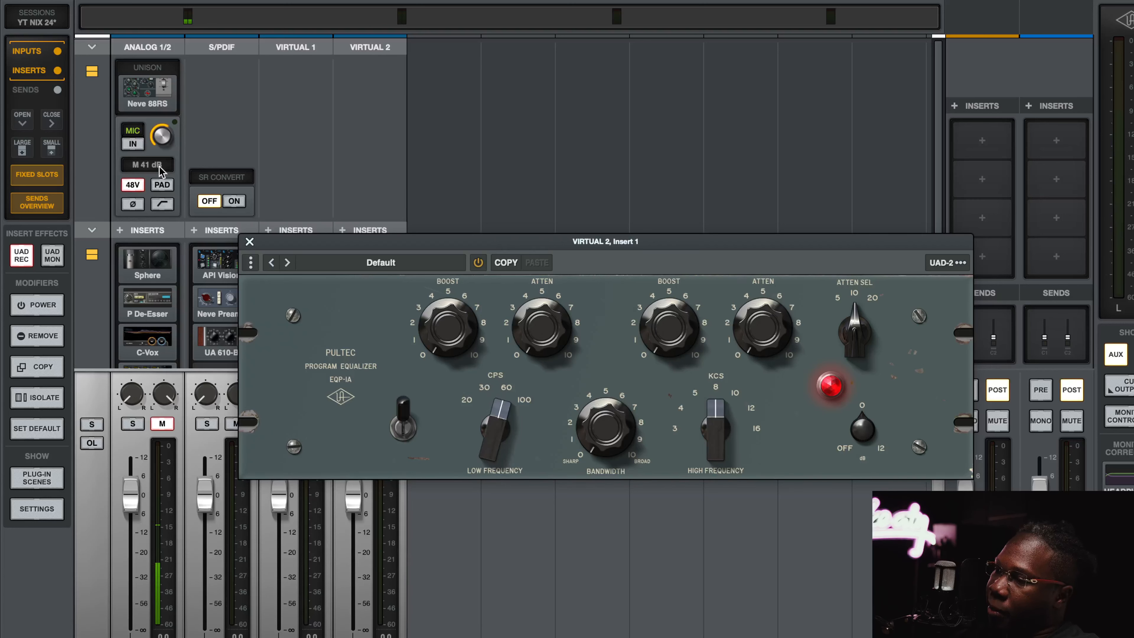
click(143, 264)
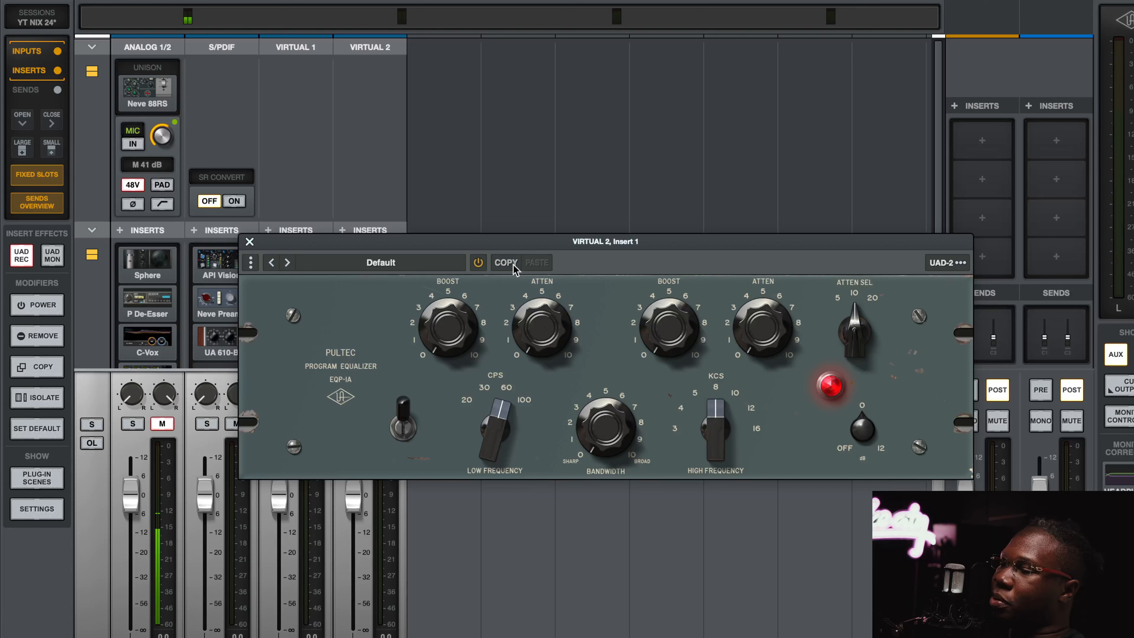
scroll(217, 223, down, 5)
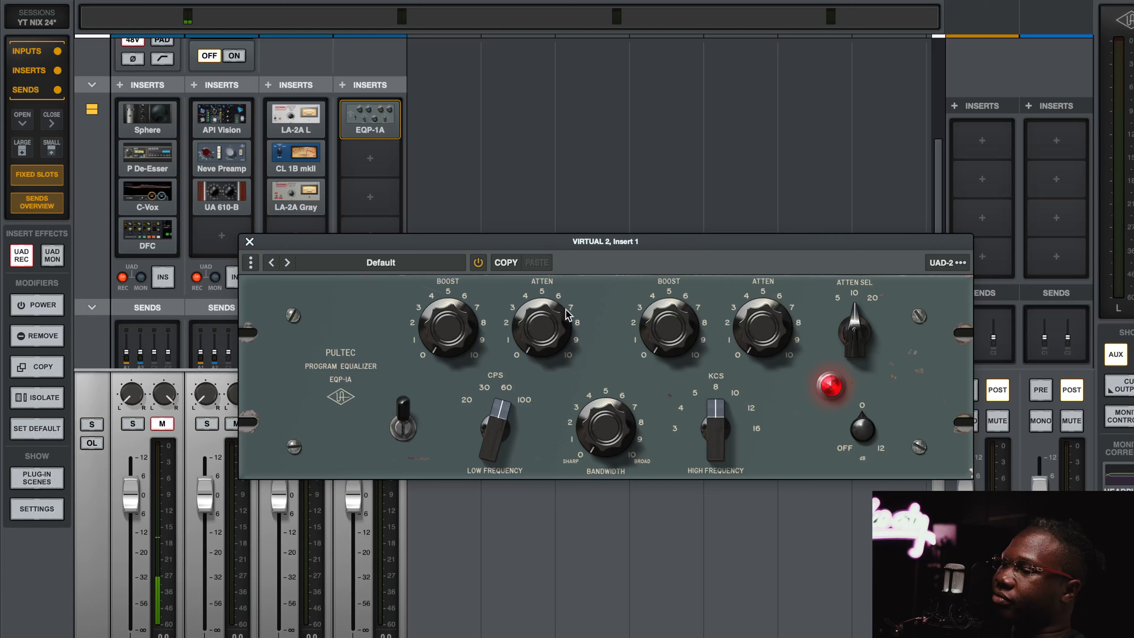
scroll(491, 182, up, 5)
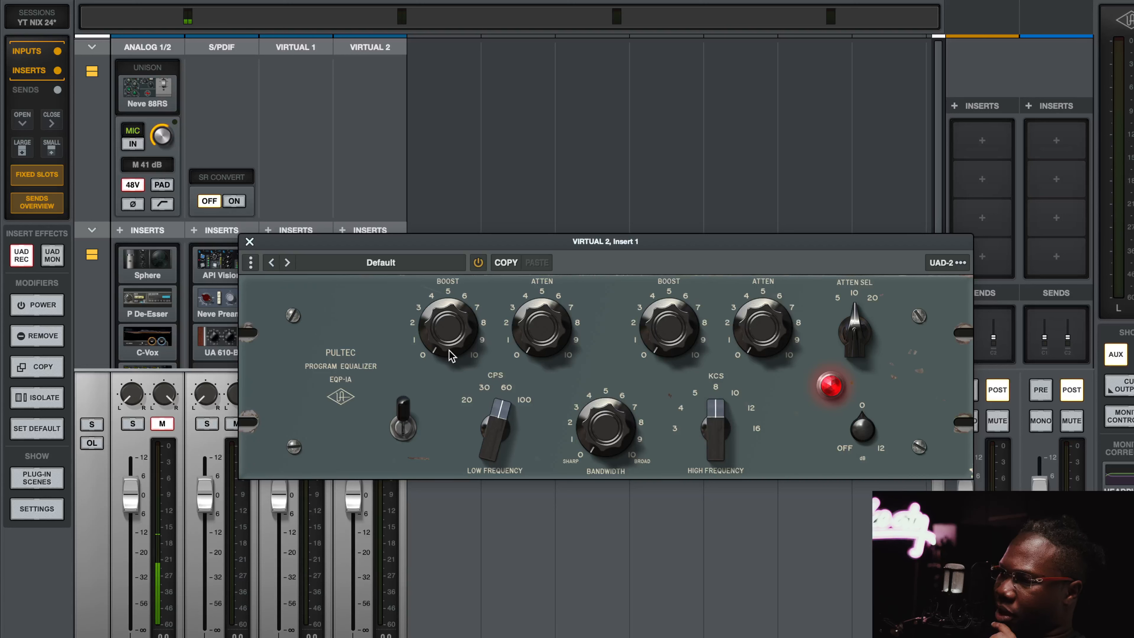
Load the MODERN RAP session without saving the changes to YT NIX 24, and open the EQP-1A on Analog 1/2
click(38, 28)
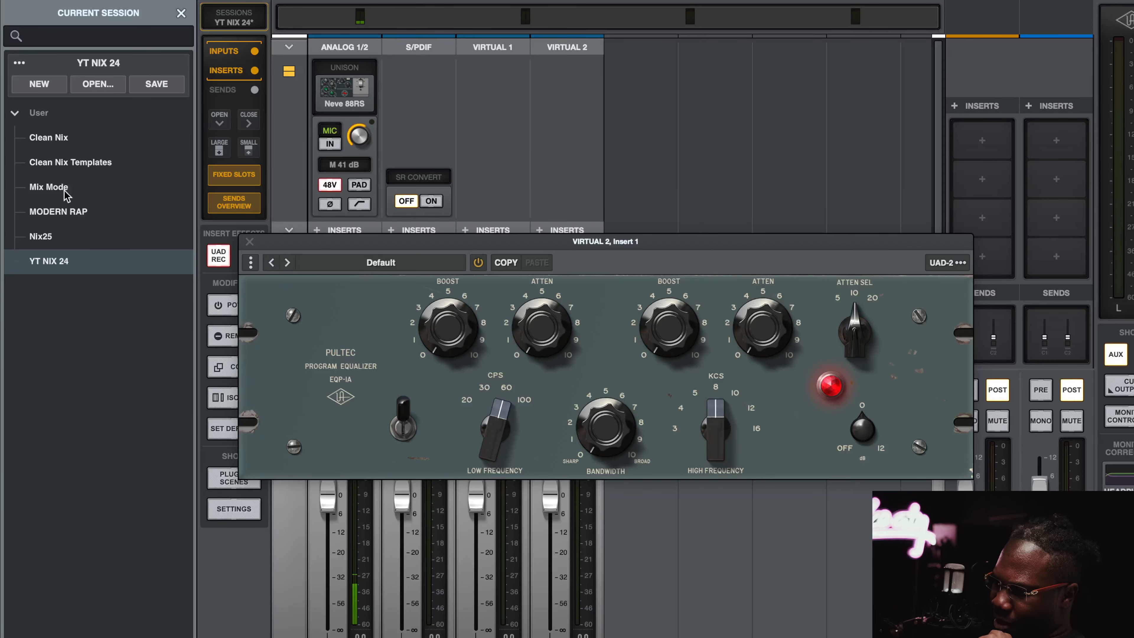
click(69, 210)
double_click(69, 211)
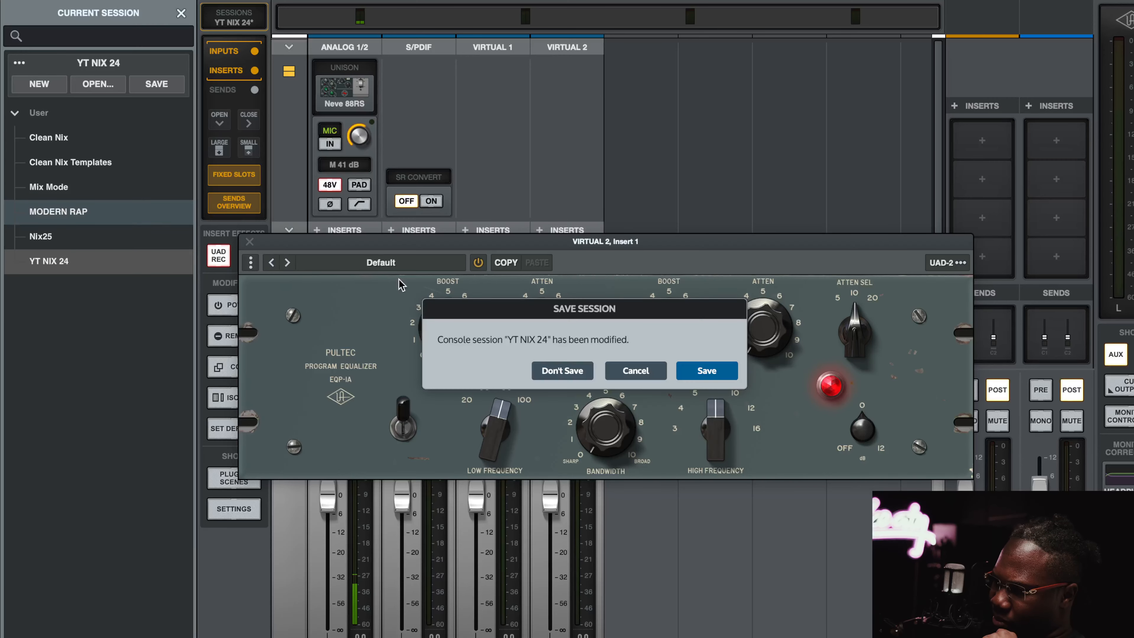
click(552, 371)
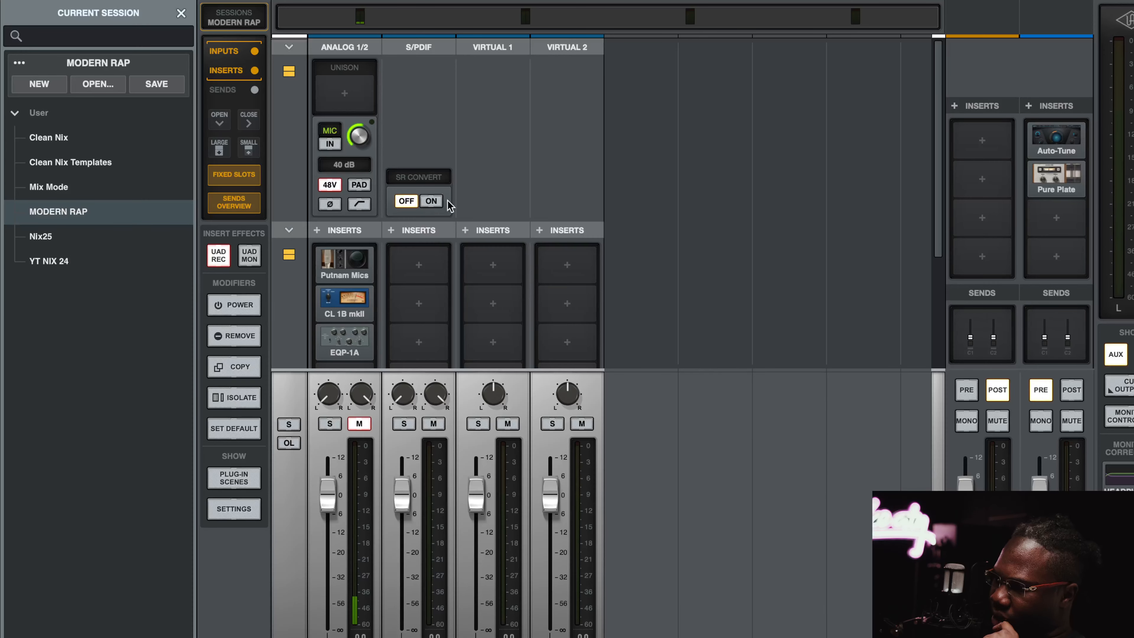
click(367, 334)
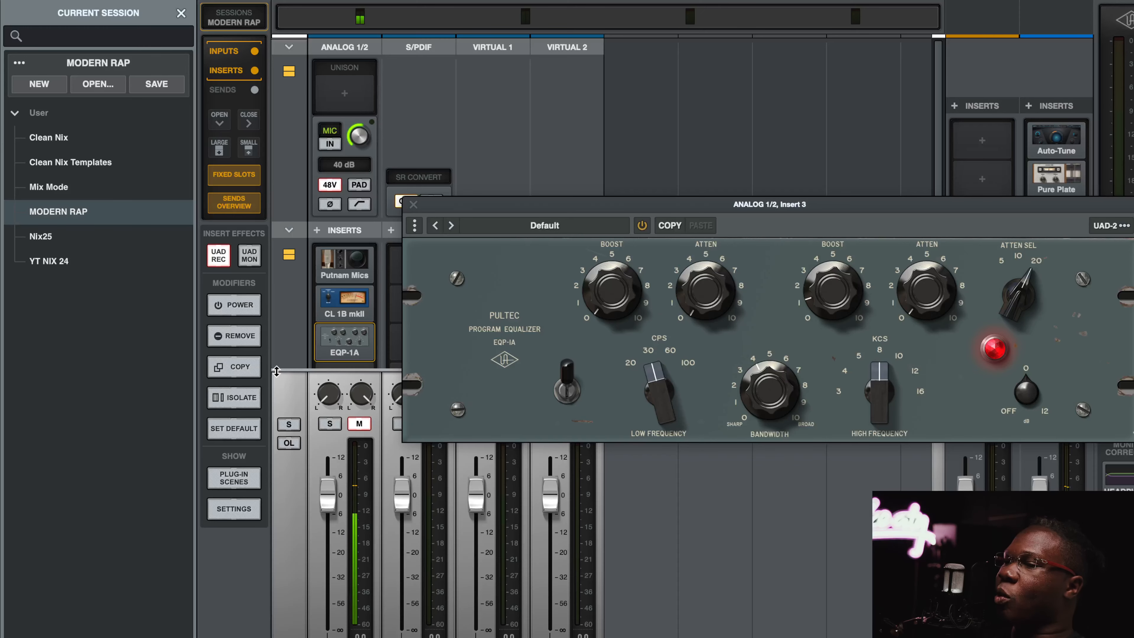
Reload the YT NIX 24 session and close the session browser
click(68, 265)
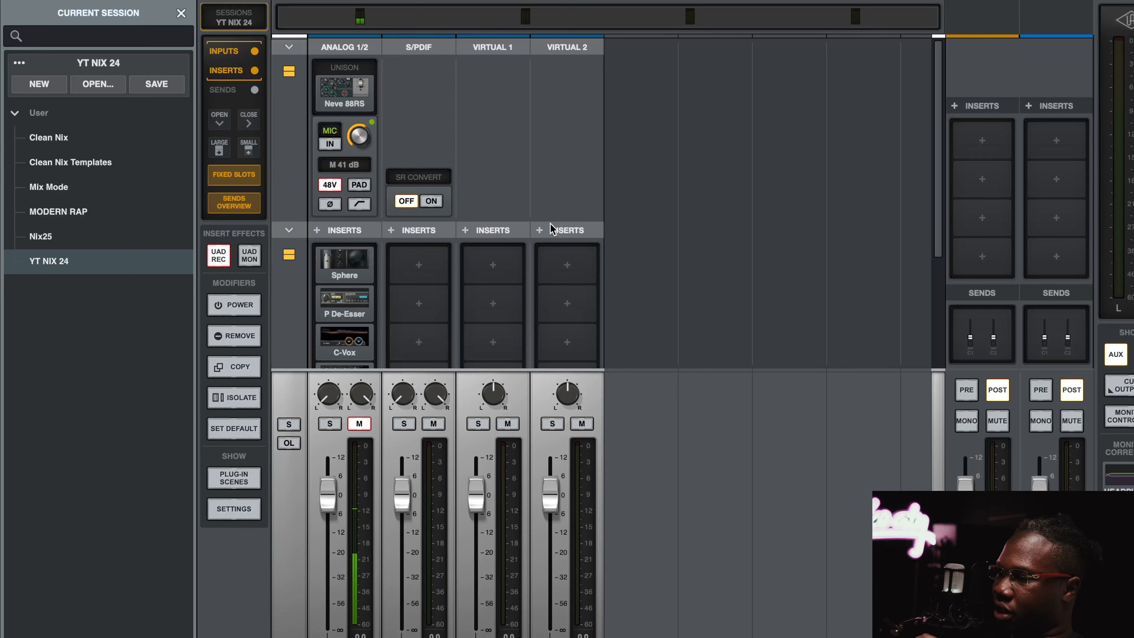
click(179, 16)
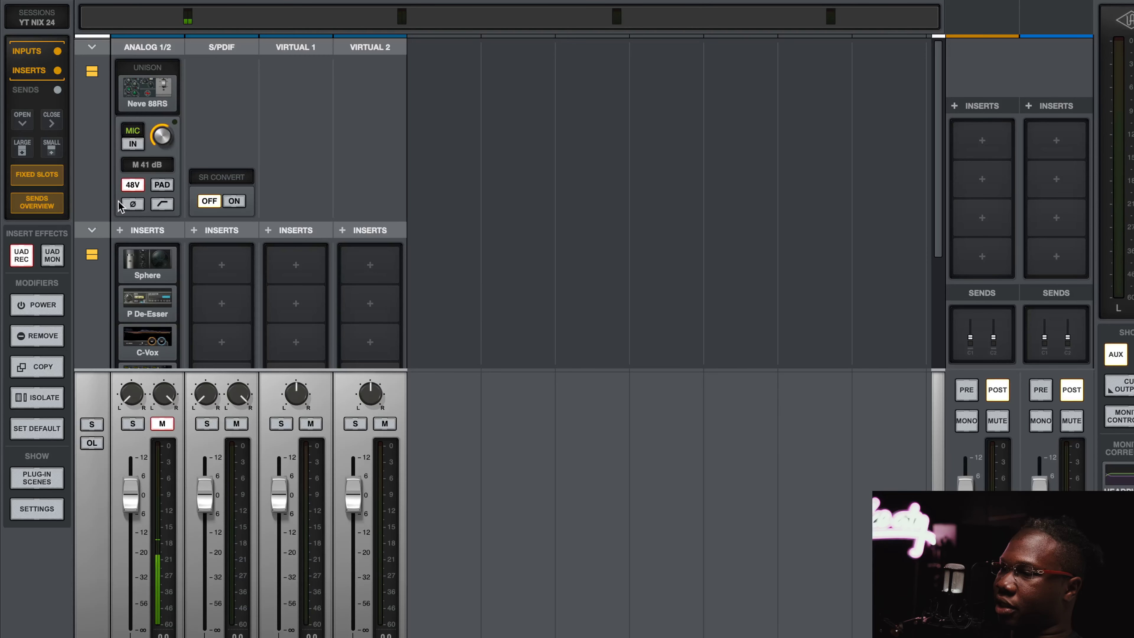
Browse the Compressors & Limiters plug-ins available for the first insert of the S/PDIF channel
scroll(271, 262, down, 4)
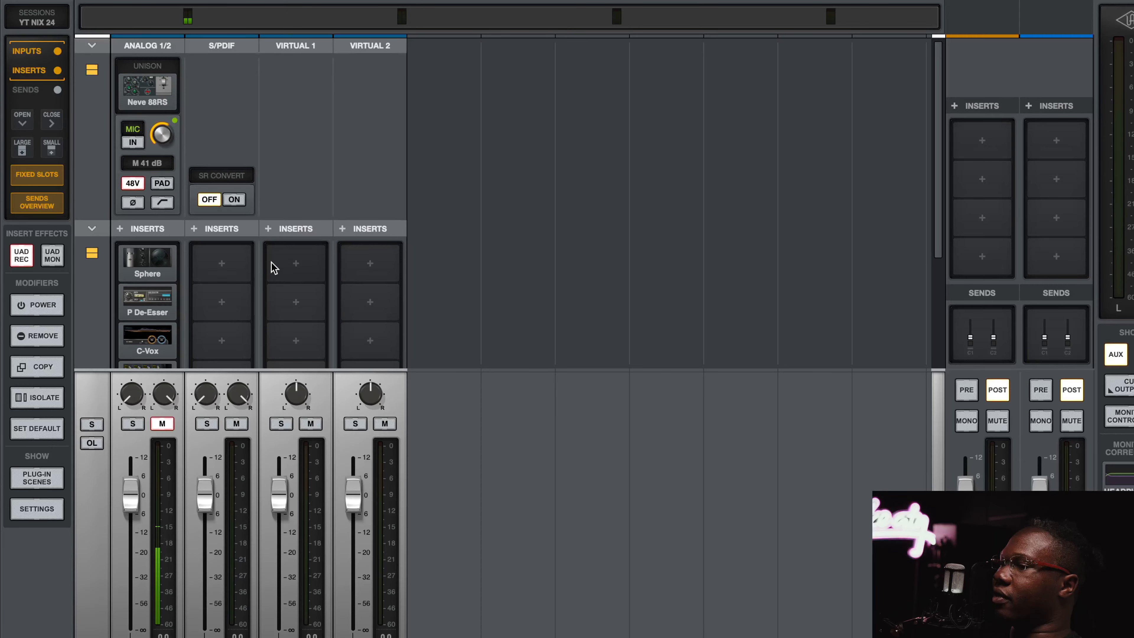
click(226, 183)
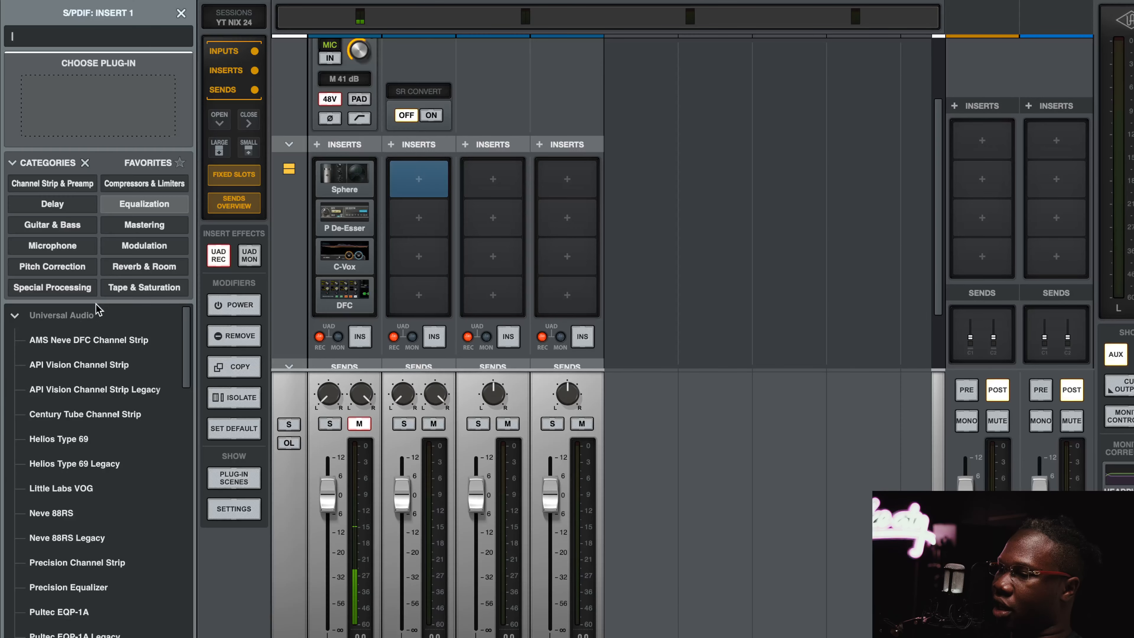
click(131, 183)
scroll(111, 482, down, 10)
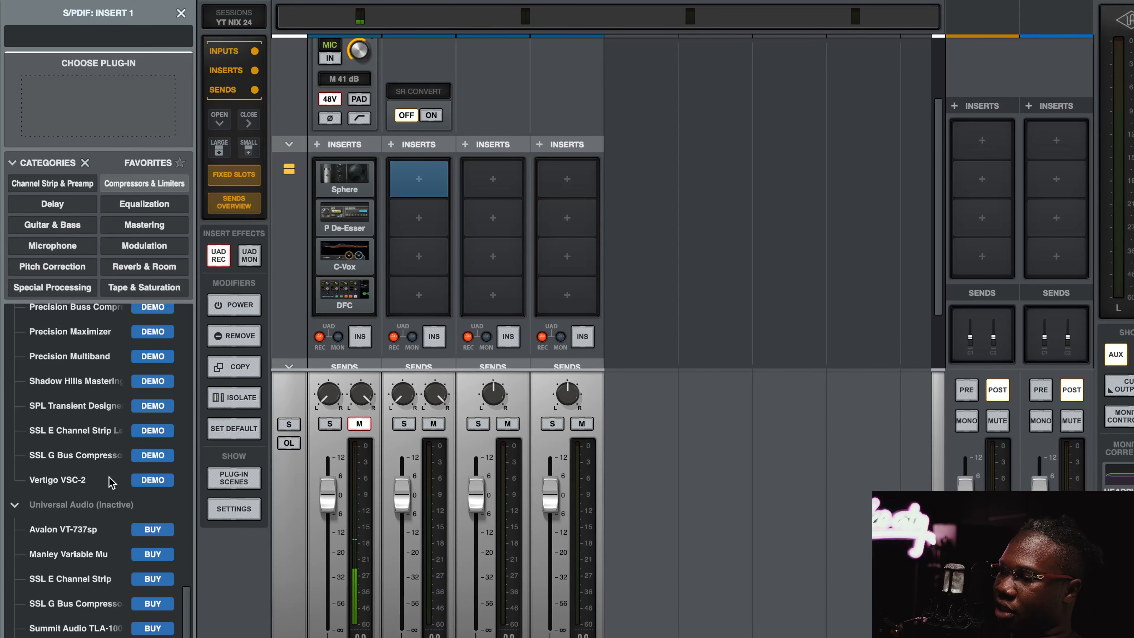
scroll(111, 481, up, 10)
scroll(111, 483, down, 2)
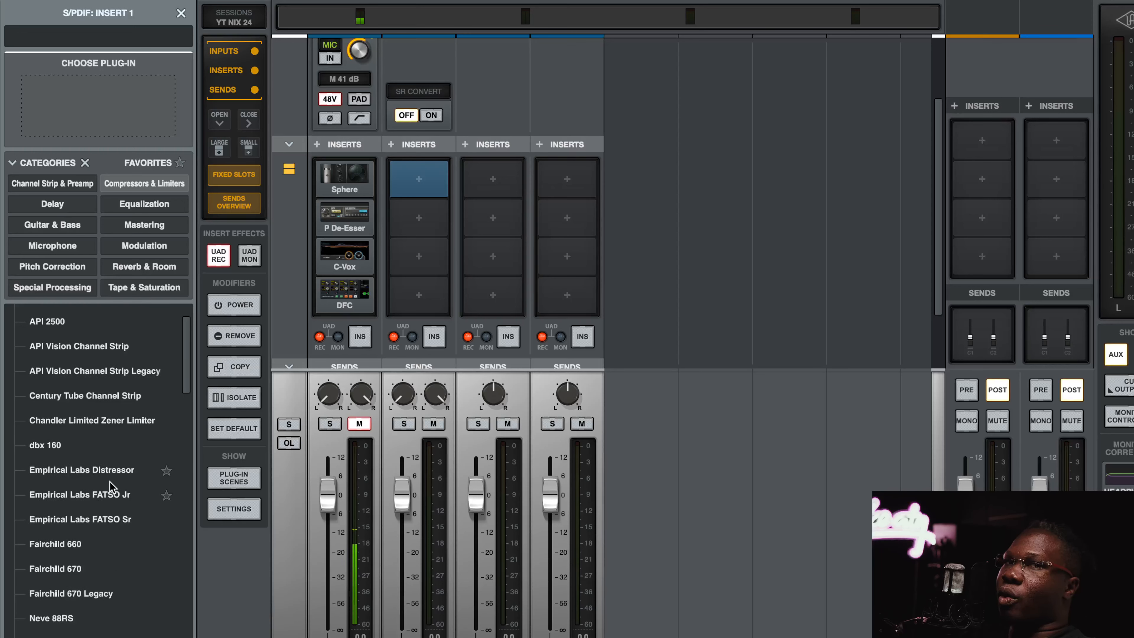
scroll(110, 483, up, 1)
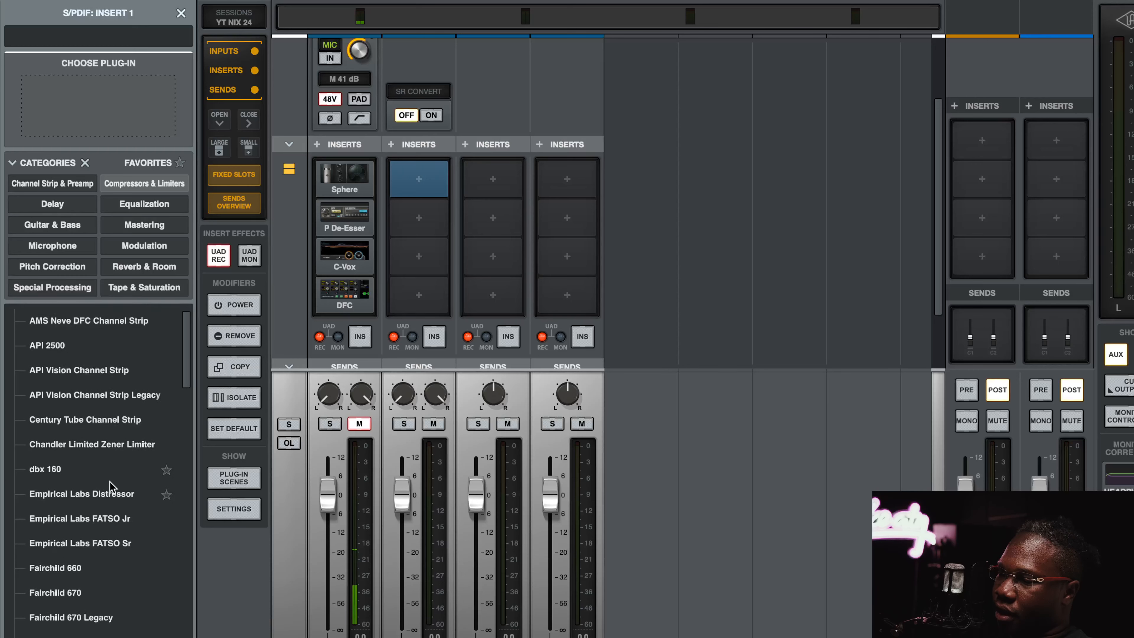
scroll(110, 485, down, 5)
scroll(112, 486, down, 15)
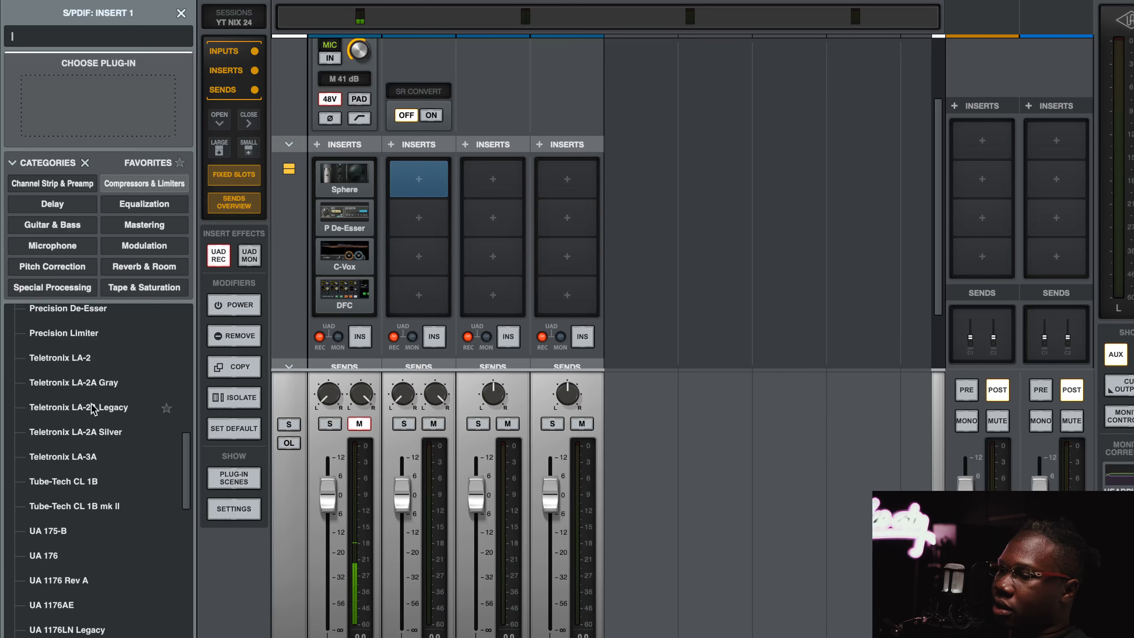
scroll(85, 353, up, 4)
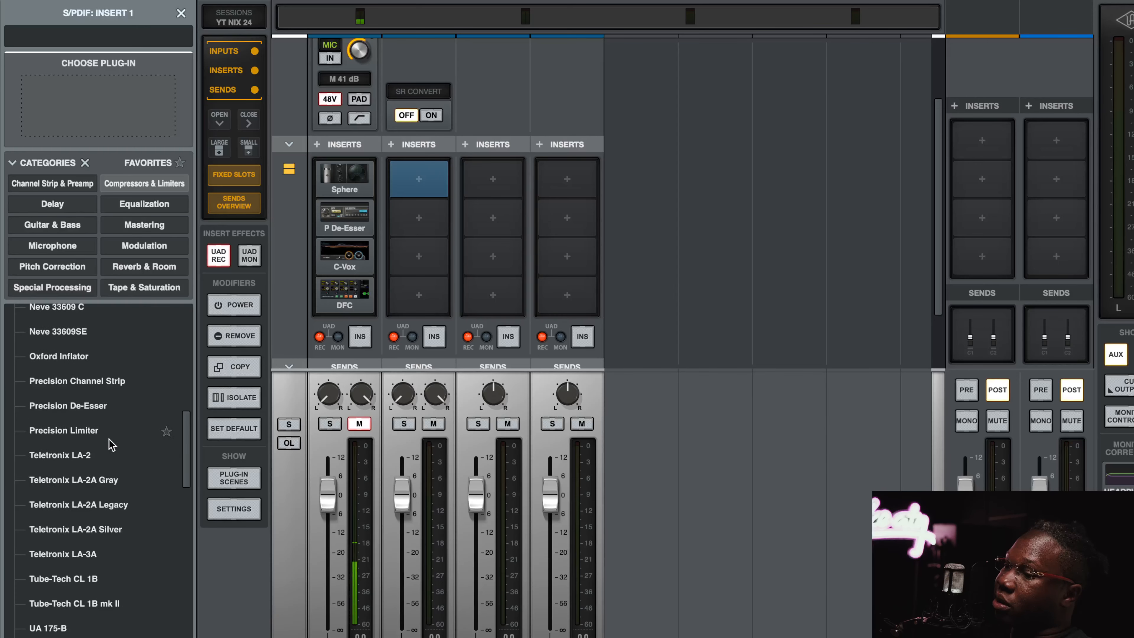